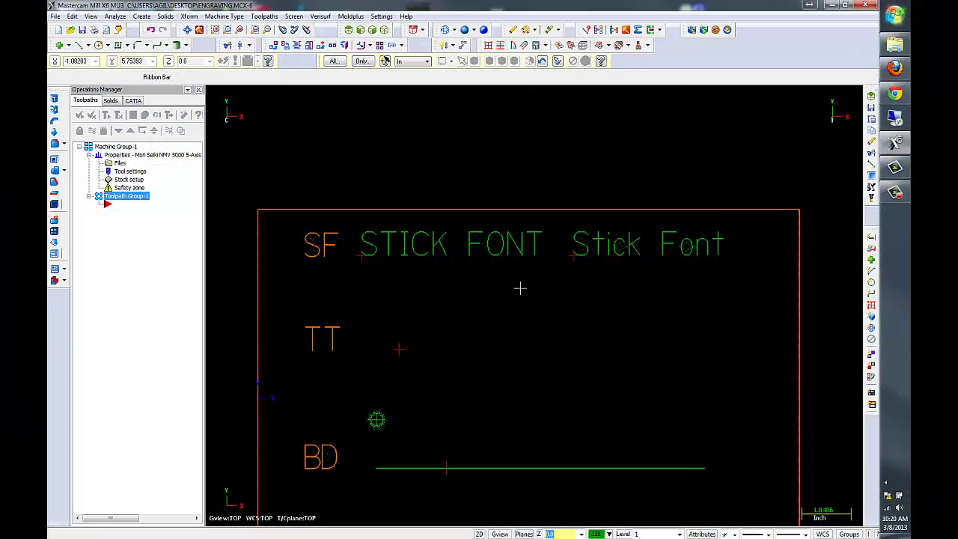
- Start a 2D Contour toolpath and accept ENGRAVING as the NC name
scroll(520, 288, up, 1)
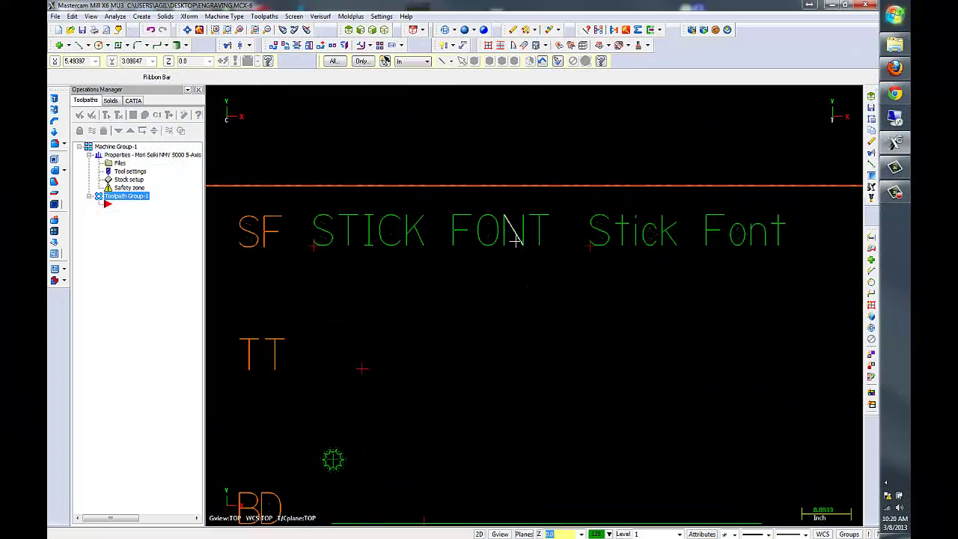
click(265, 14)
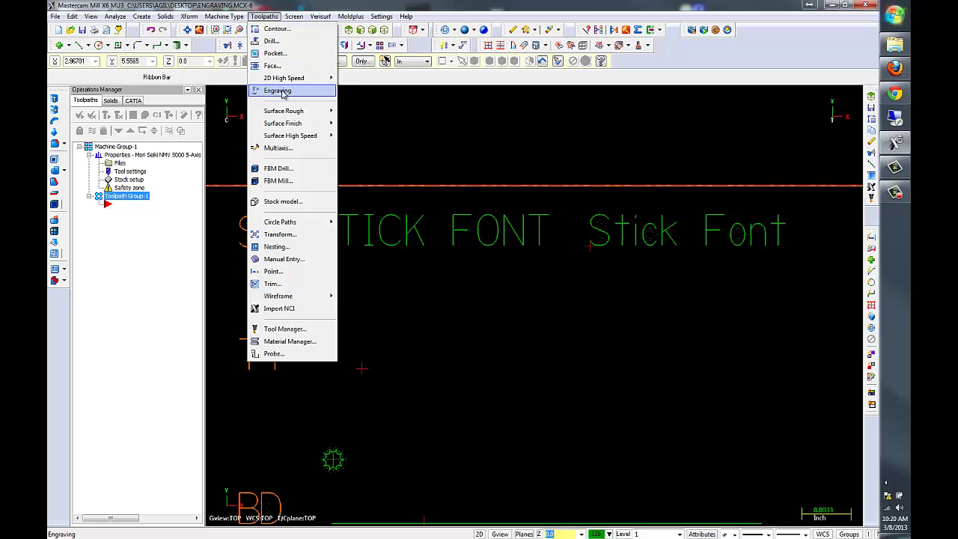
click(275, 29)
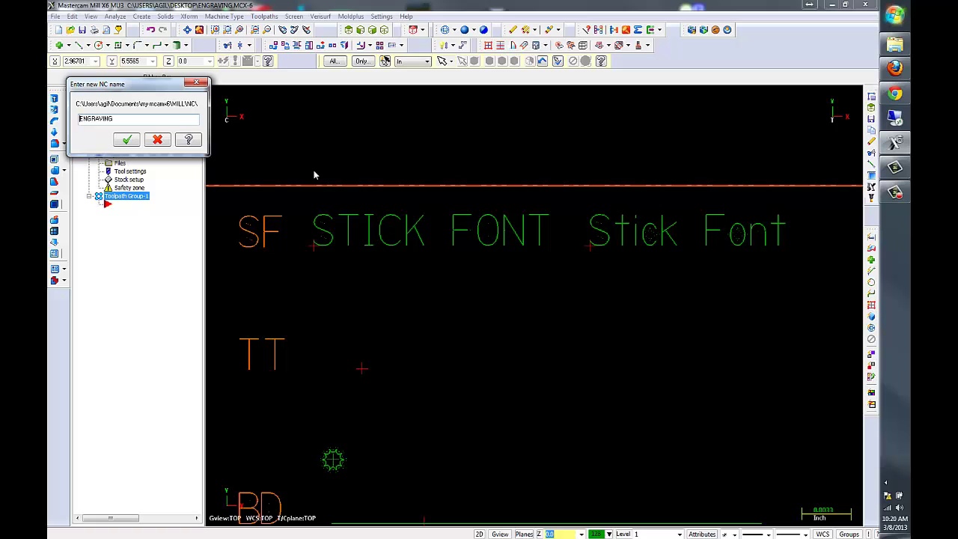
click(127, 139)
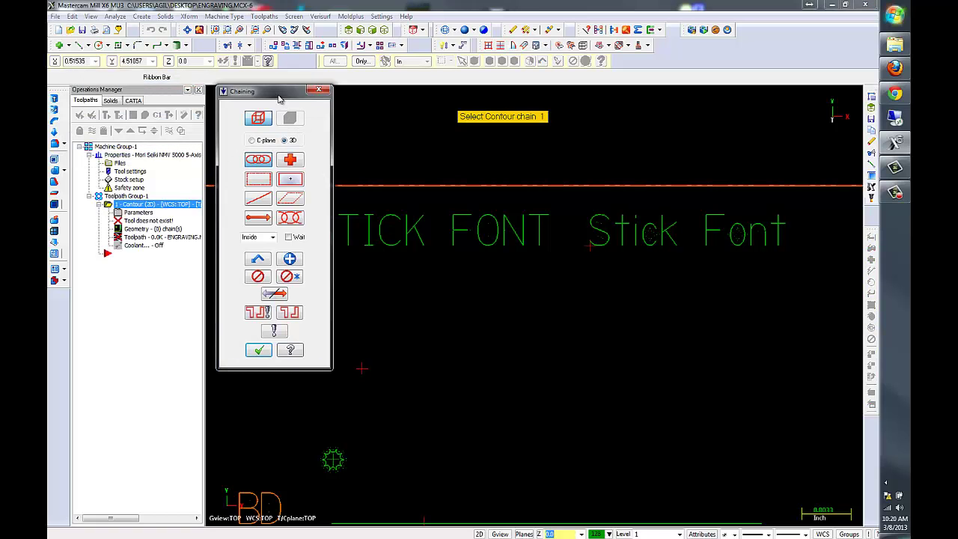
drag(277, 93, 241, 88)
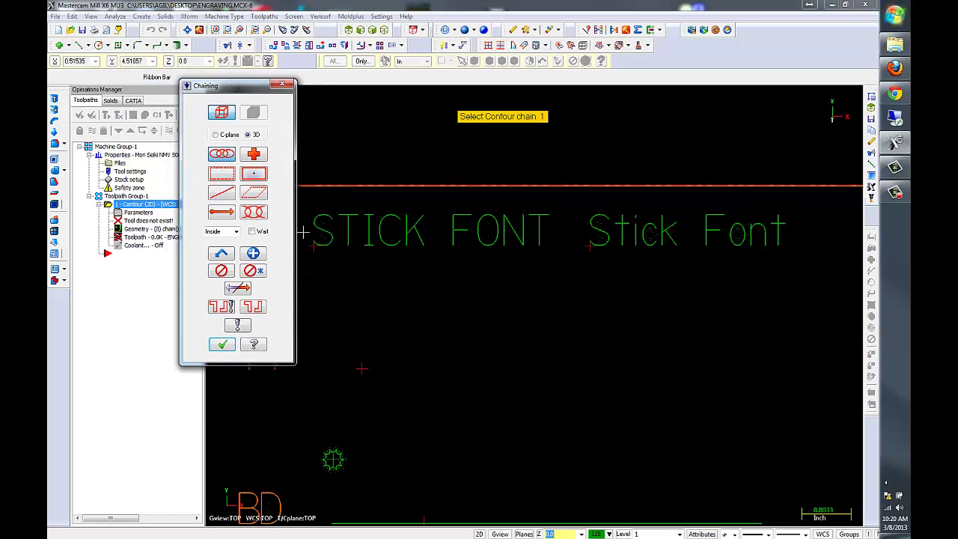
- Chain the letters S and T of the uppercase word STICK, including both halves of the T's bar and its stem
scroll(304, 233, up, 3)
click(339, 209)
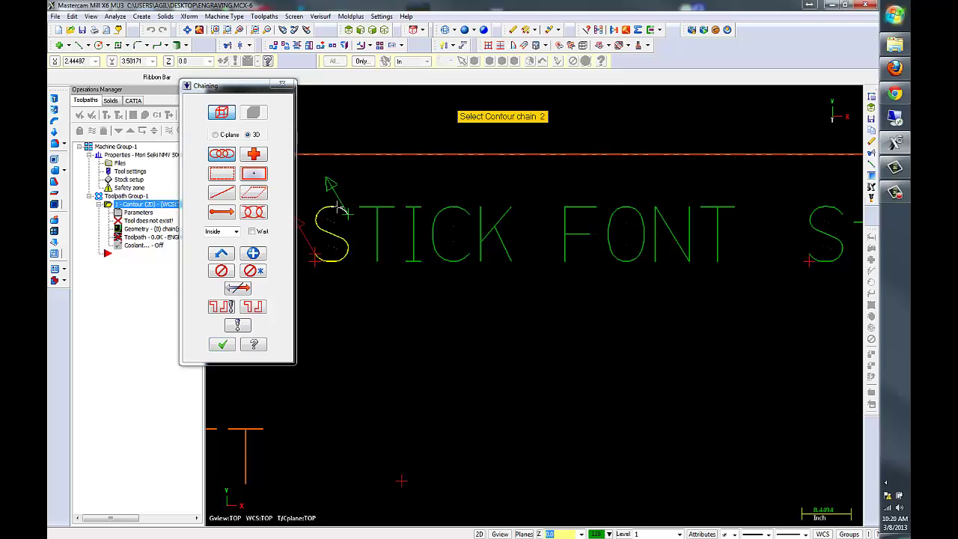
scroll(367, 215, up, 2)
click(374, 204)
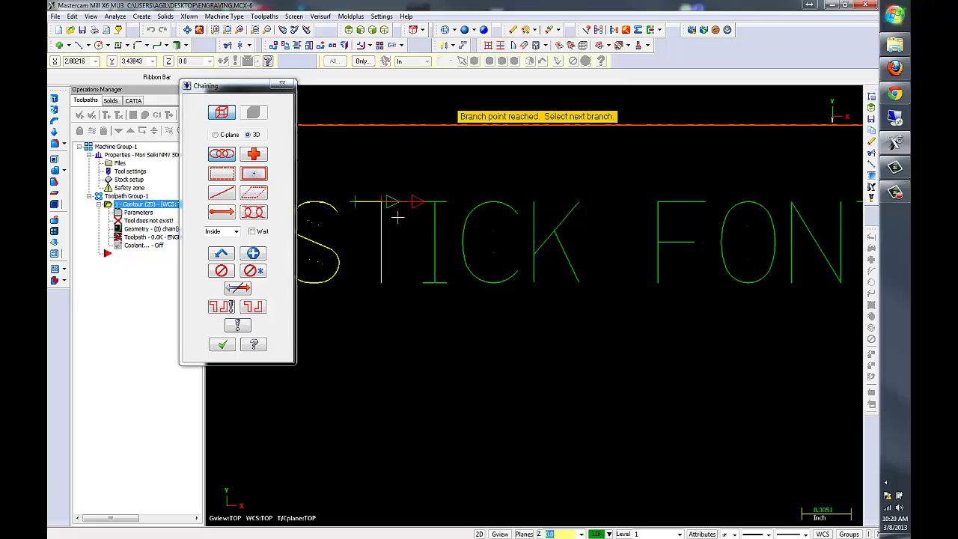
scroll(397, 217, up, 3)
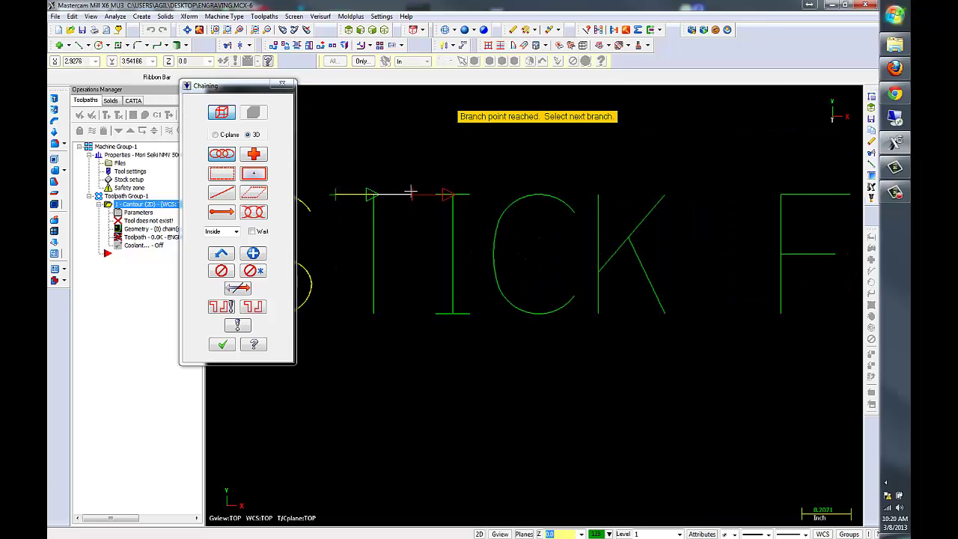
scroll(406, 195, up, 1)
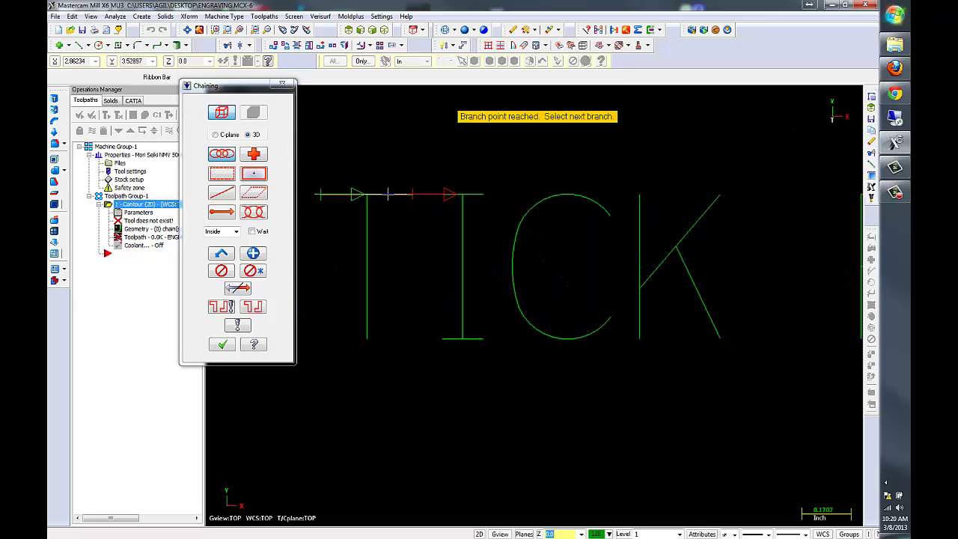
click(368, 209)
scroll(381, 237, down, 1)
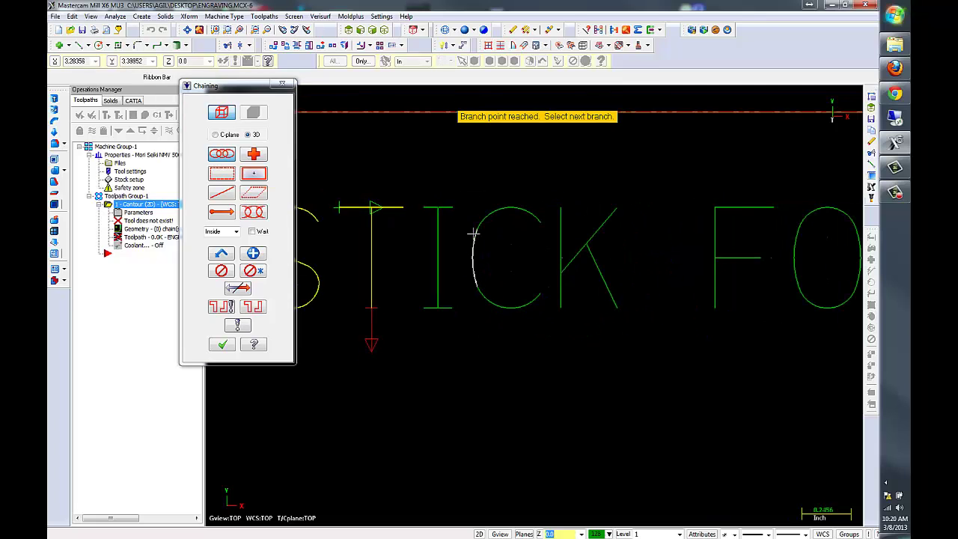
scroll(326, 238, up, 1)
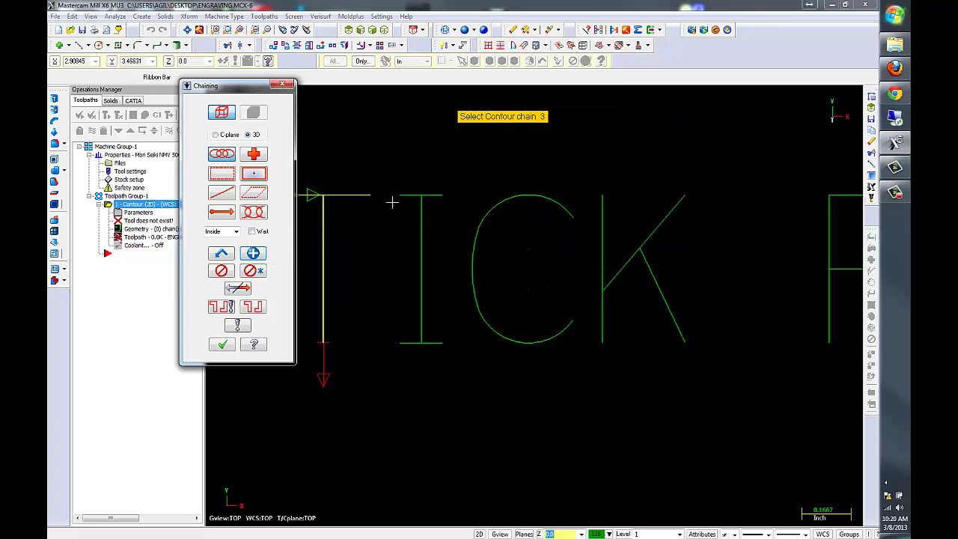
- Chain the letter I of STICK through its top bar, stem and bottom bar, and end that chain
click(431, 195)
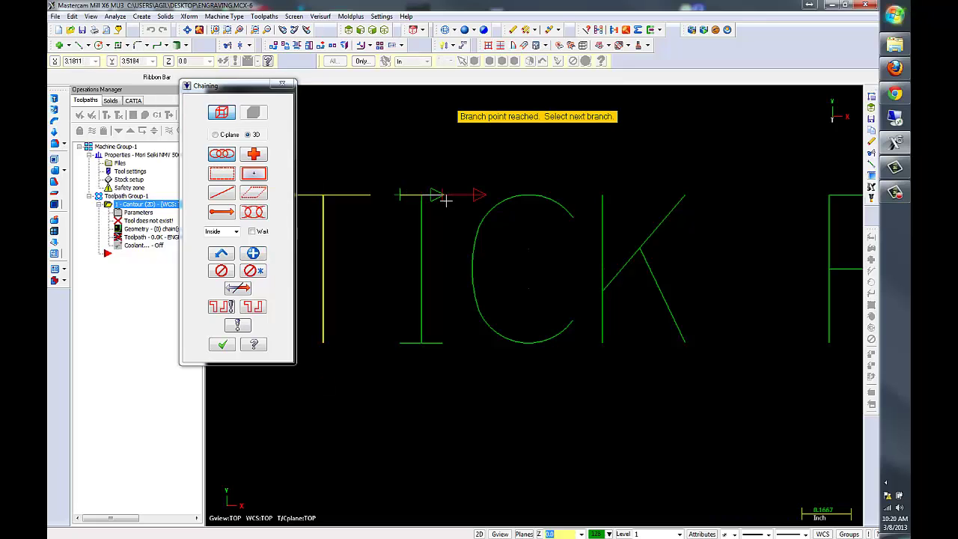
scroll(425, 182, up, 4)
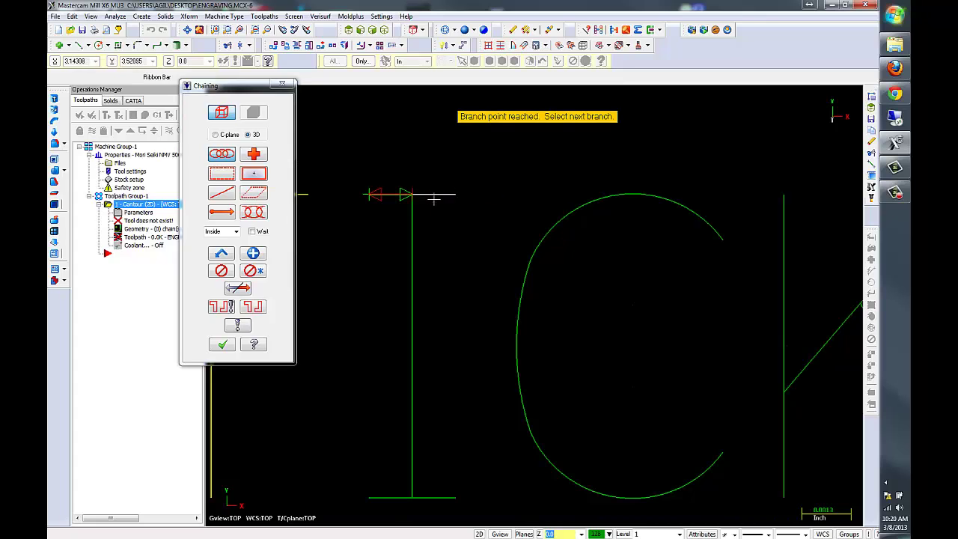
scroll(428, 204, down, 2)
click(417, 217)
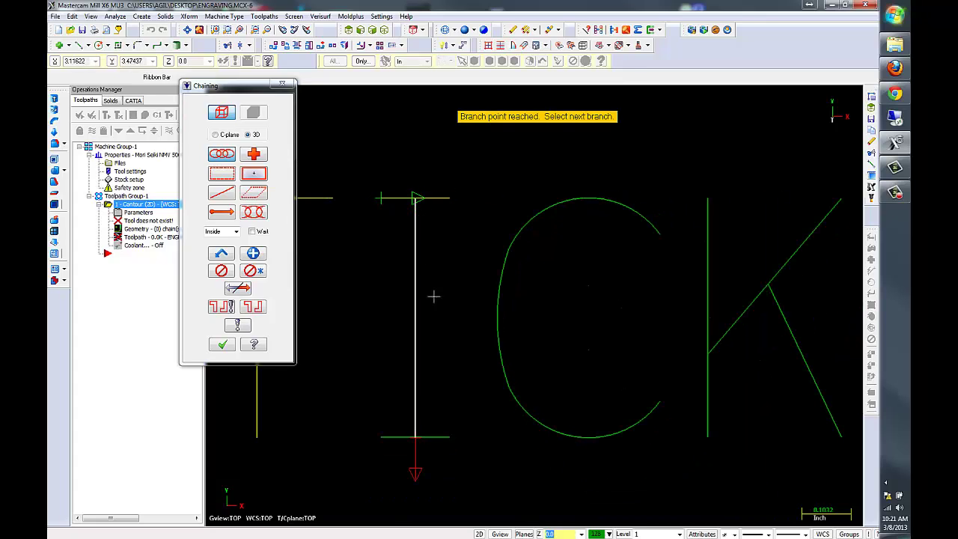
click(401, 438)
click(401, 438)
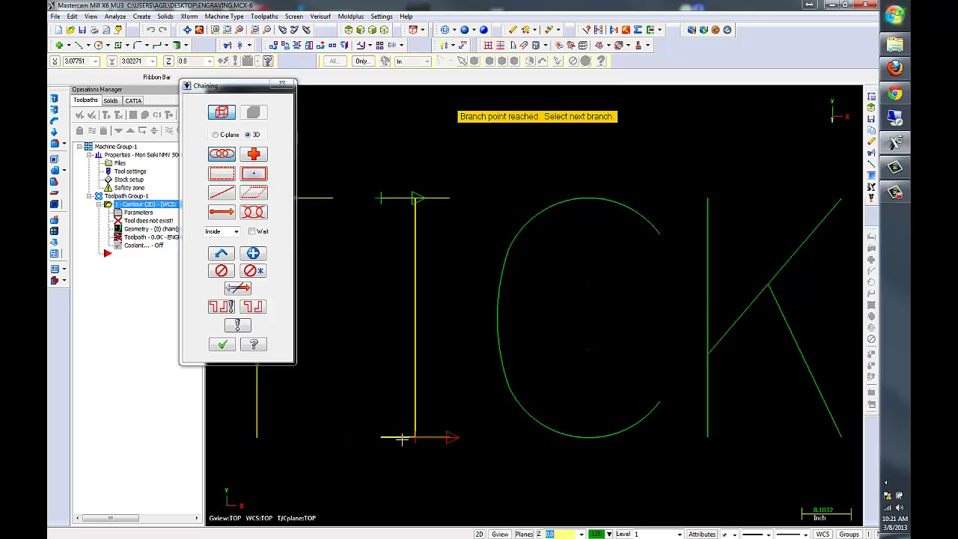
scroll(475, 400, down, 1)
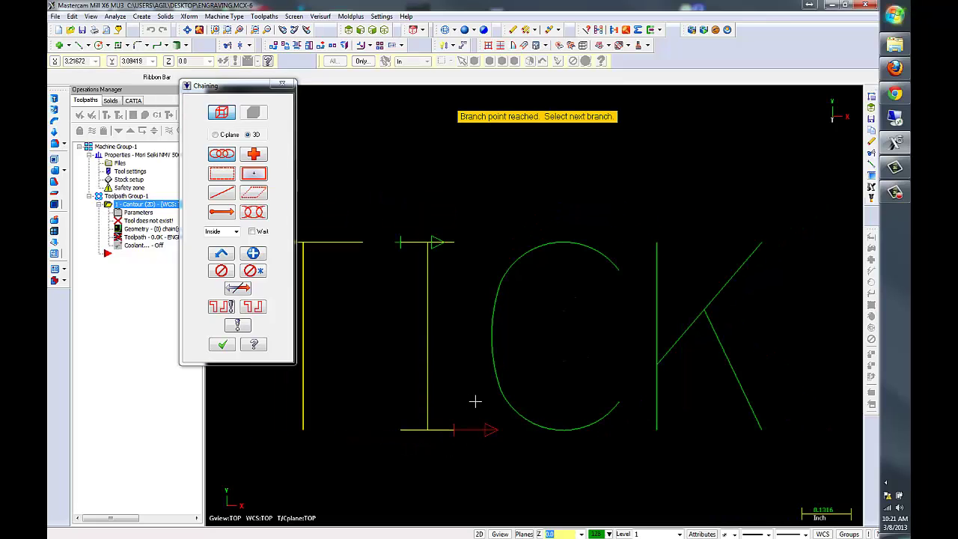
scroll(635, 411, up, 1)
click(252, 252)
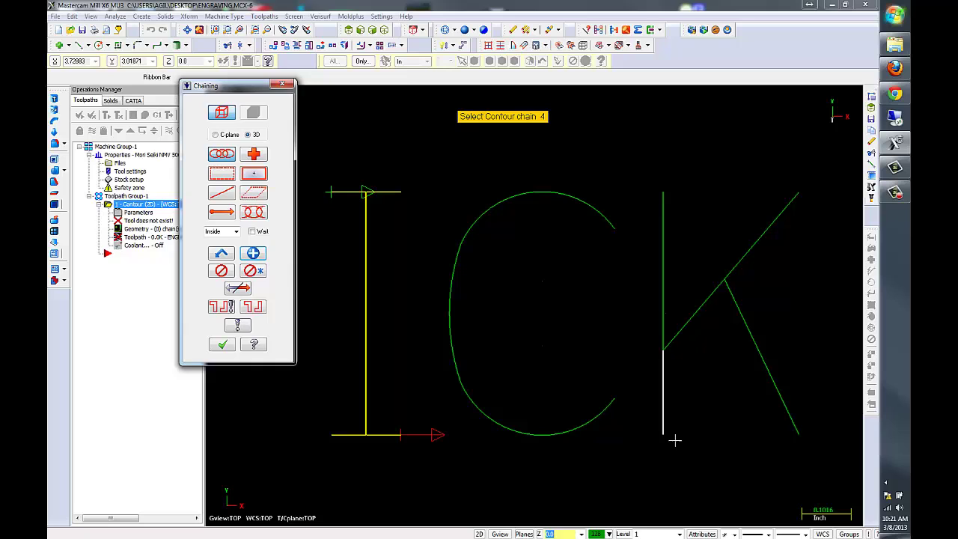
- Chain the letter C of STICK, starting from its lower open end
click(609, 402)
scroll(570, 409, down, 1)
scroll(696, 396, up, 2)
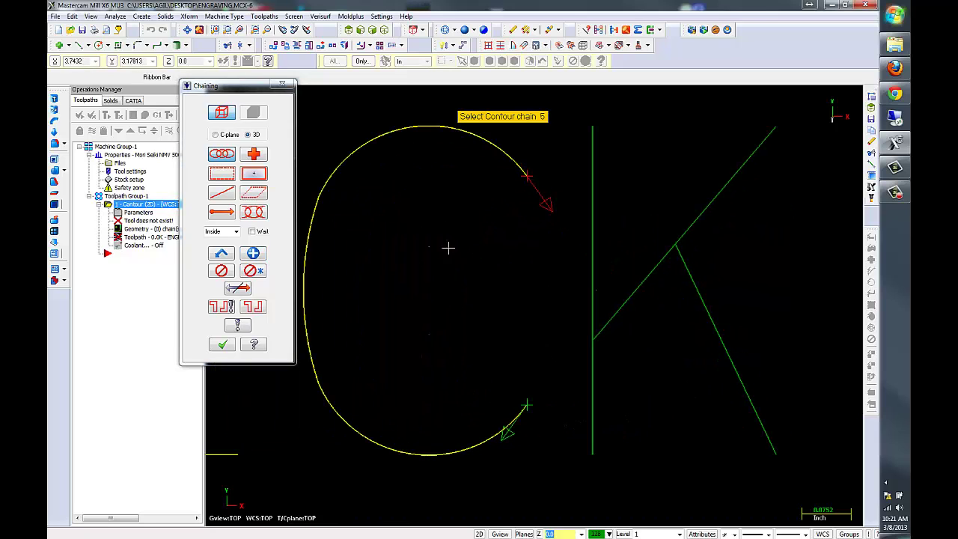
middle_drag(538, 280, 409, 281)
click(252, 255)
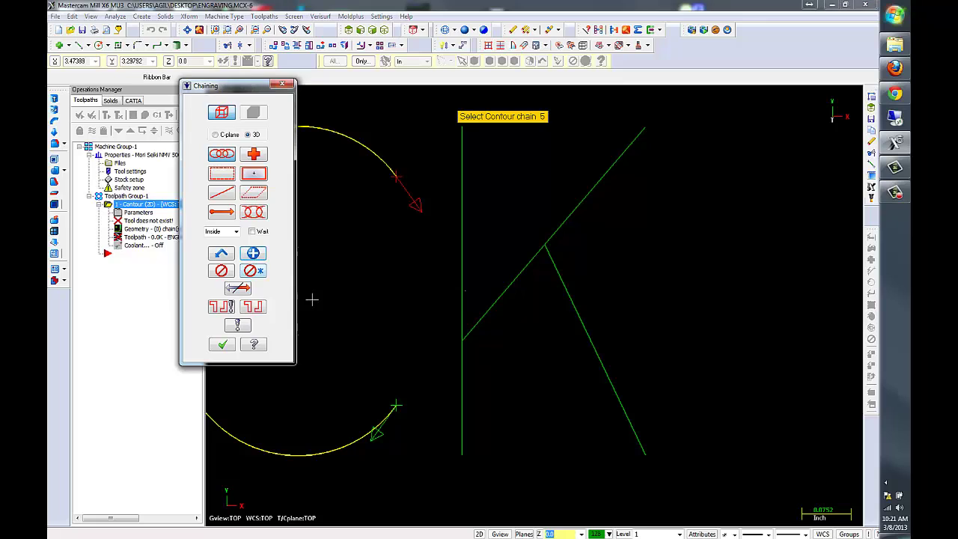
- Chain the letter K of STICK through its full stem, upper diagonal and lower leg, and end that chain
click(459, 146)
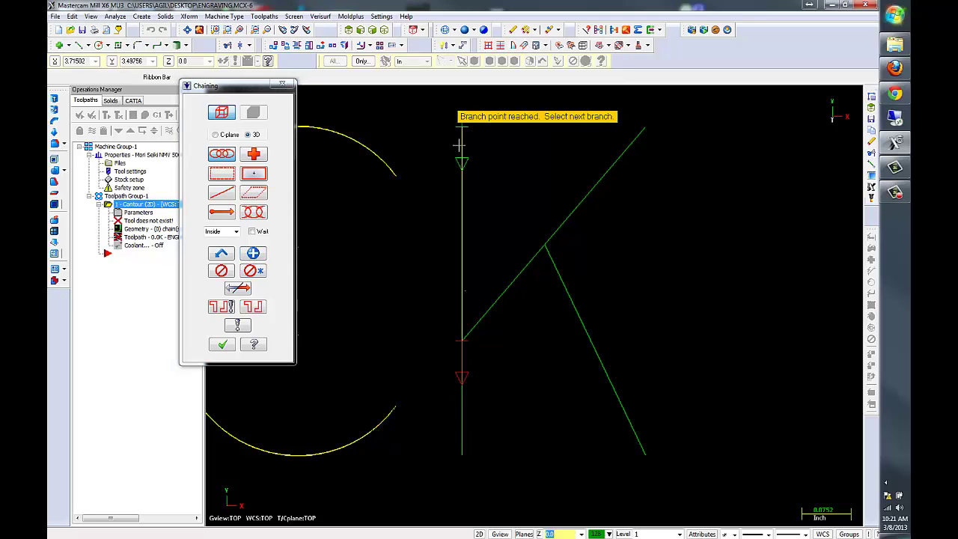
click(457, 352)
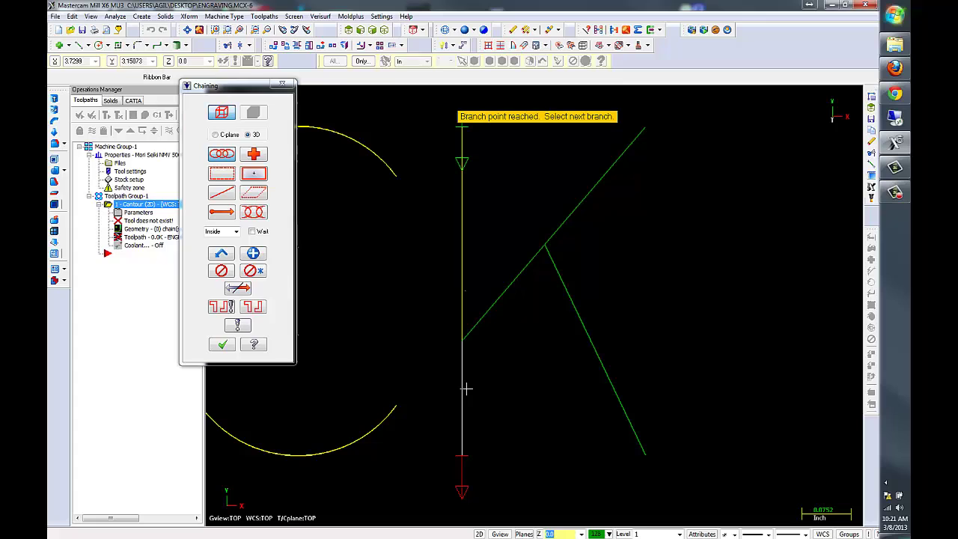
click(460, 390)
click(465, 339)
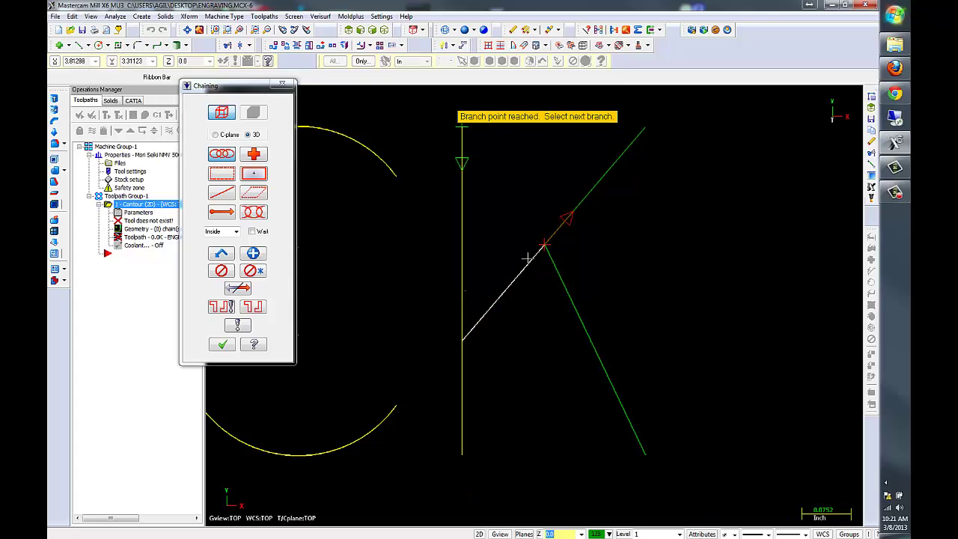
click(546, 241)
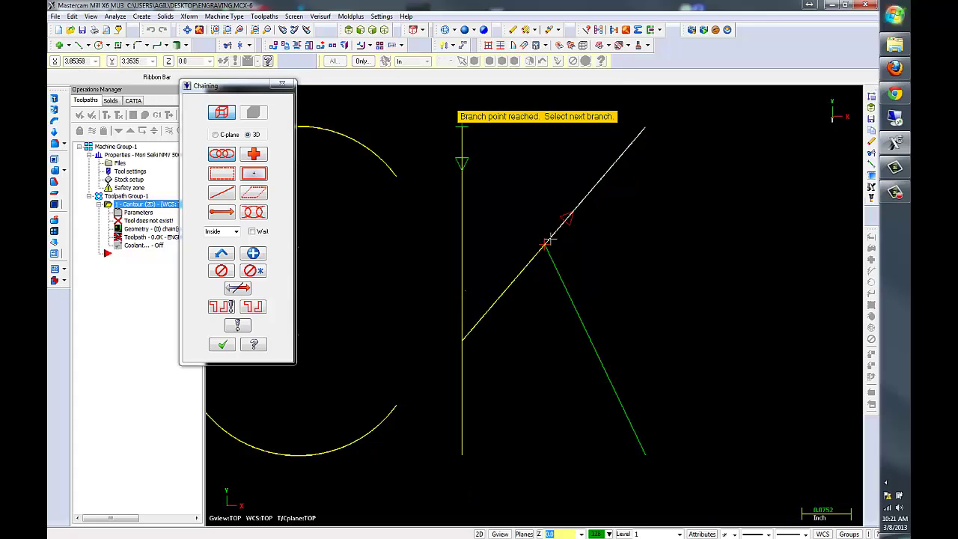
click(625, 157)
click(556, 269)
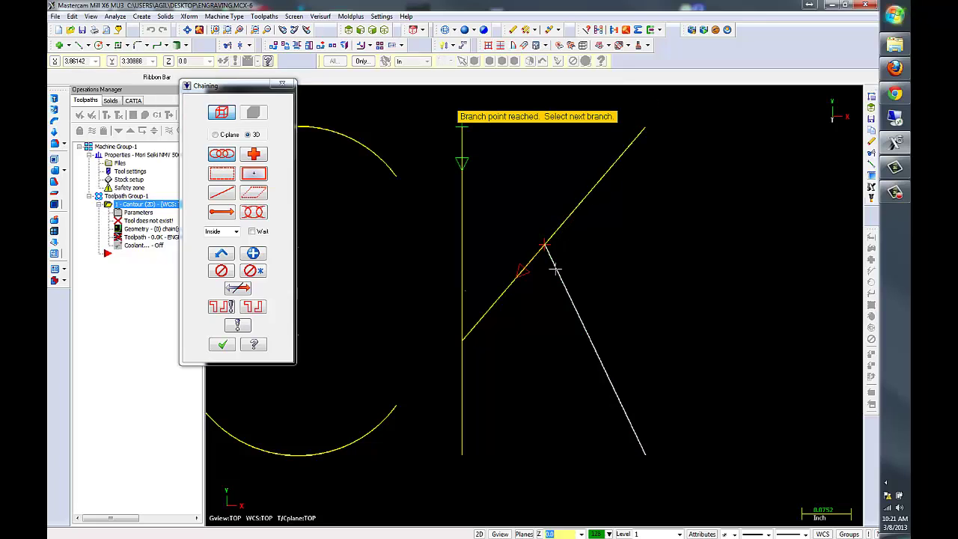
scroll(568, 266, down, 5)
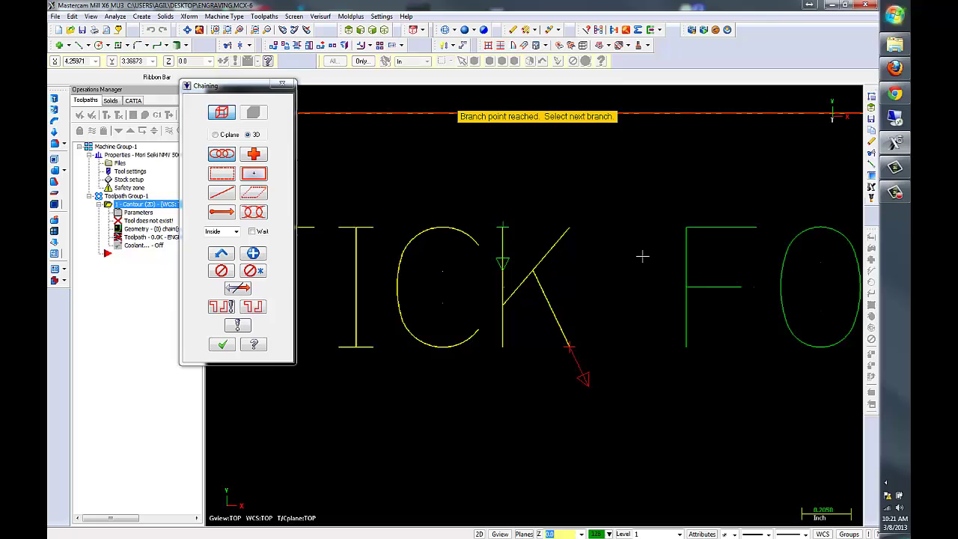
scroll(598, 254, down, 3)
scroll(539, 285, up, 3)
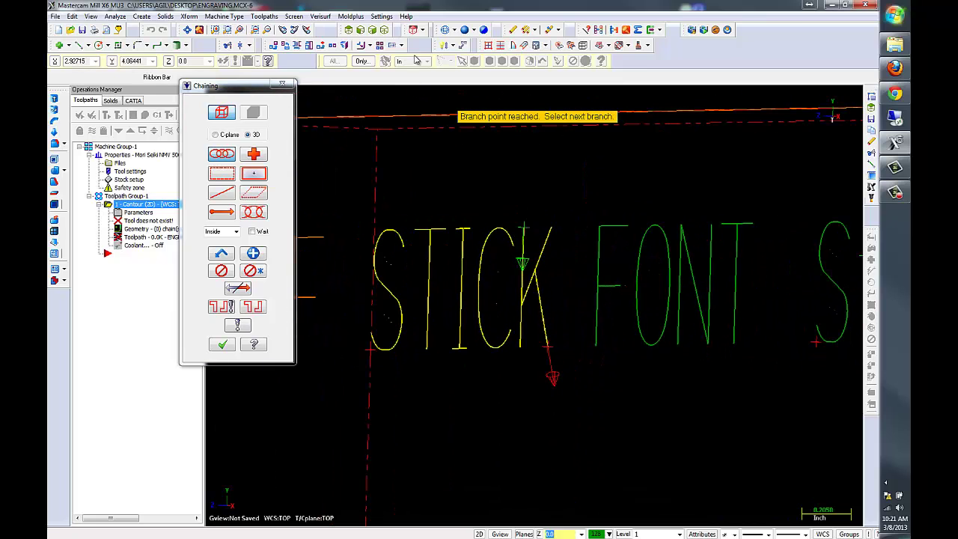
click(347, 29)
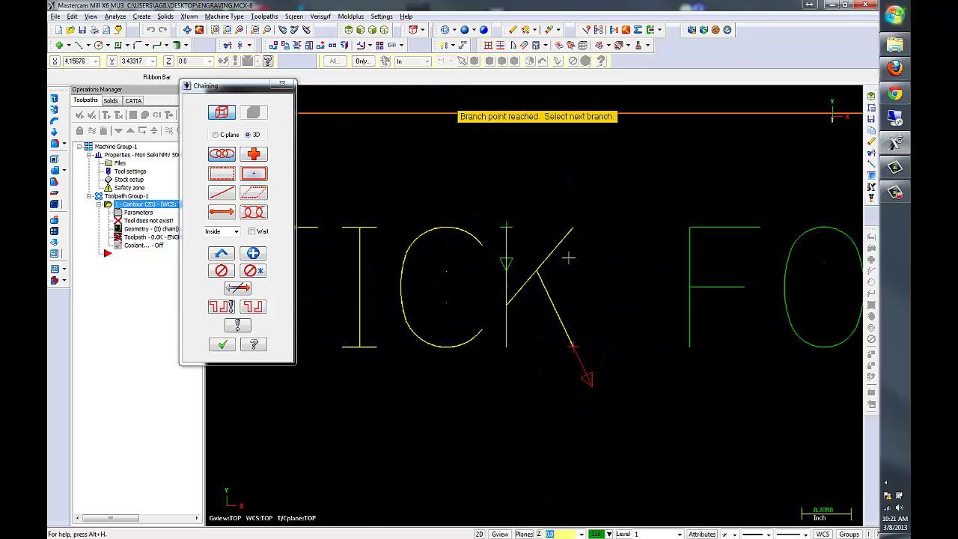
middle_drag(514, 227, 383, 228)
scroll(374, 281, up, 1)
scroll(374, 281, up, 1)
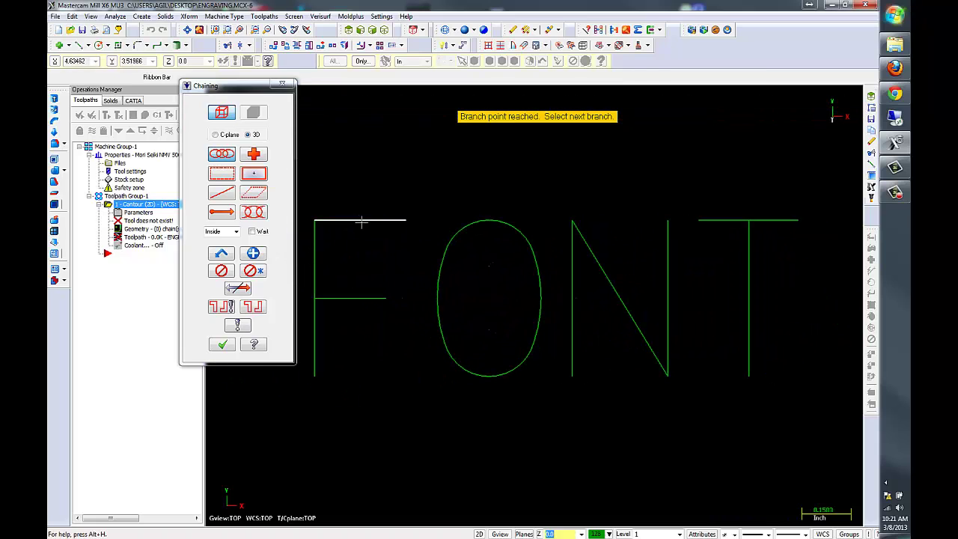
click(253, 254)
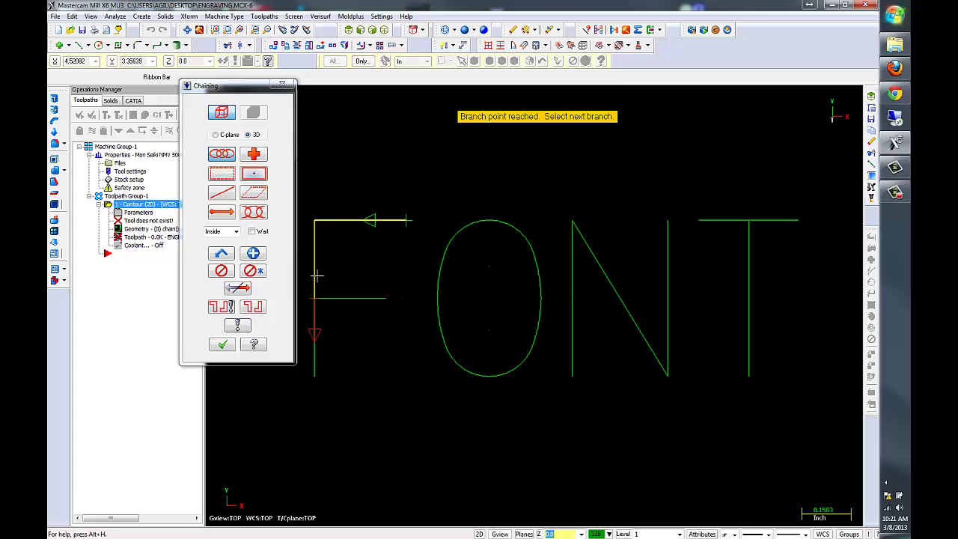
- Complete the F chain of FONT with the lower stem and middle bar, and end that chain
click(317, 330)
click(314, 333)
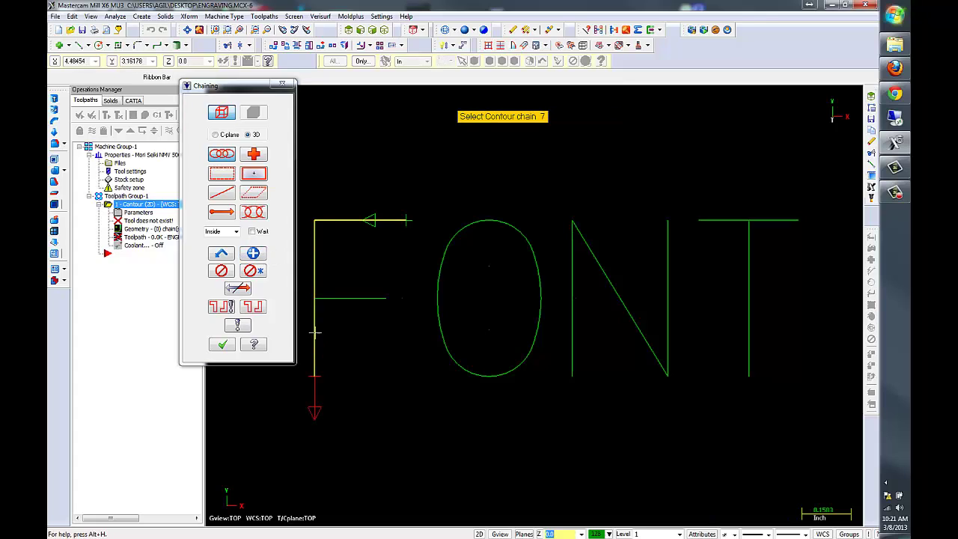
click(322, 299)
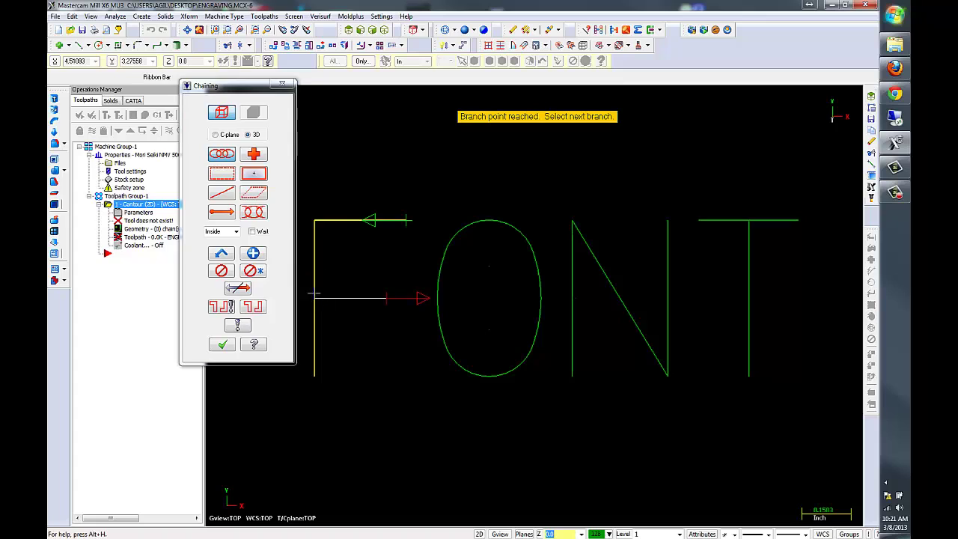
click(253, 254)
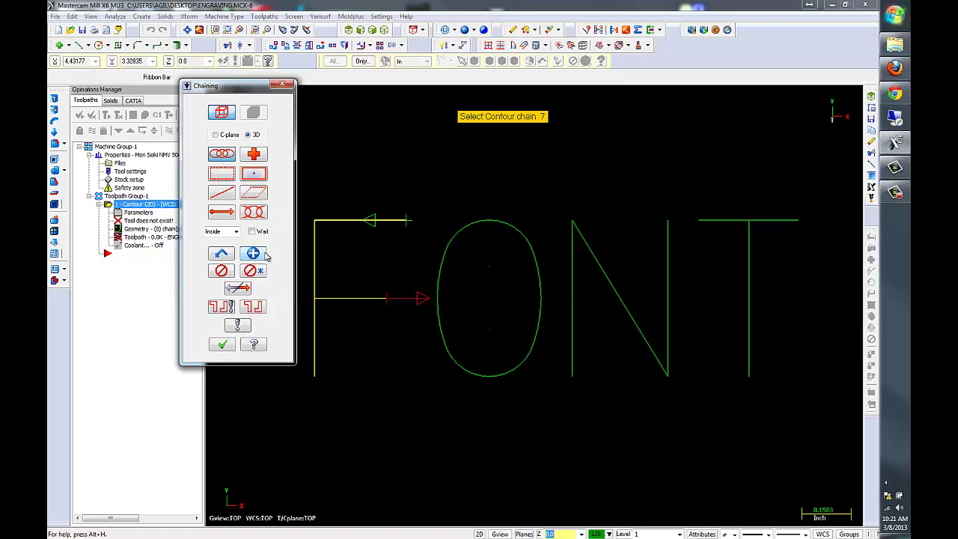
- Chain the letters O and N of FONT, starting O on its upper-left curve and N near the lower end of its left stem
click(446, 243)
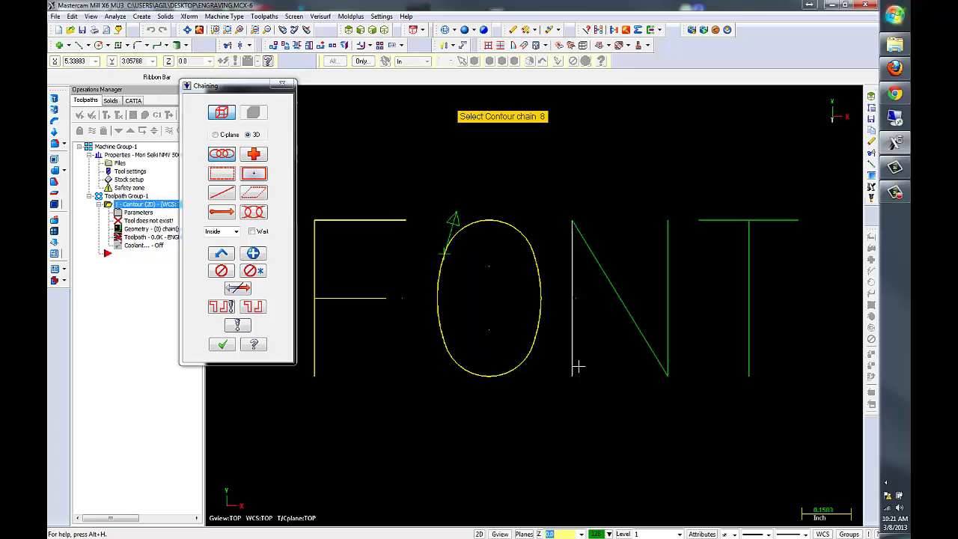
click(573, 337)
- Chain the letter T of FONT through both halves of its top bar and down its stem, and accept all chains
click(718, 231)
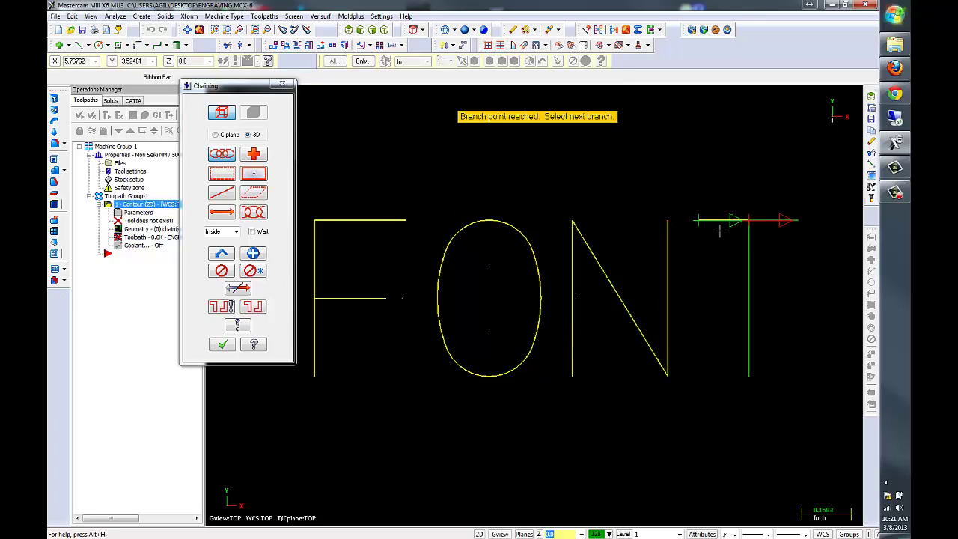
click(766, 219)
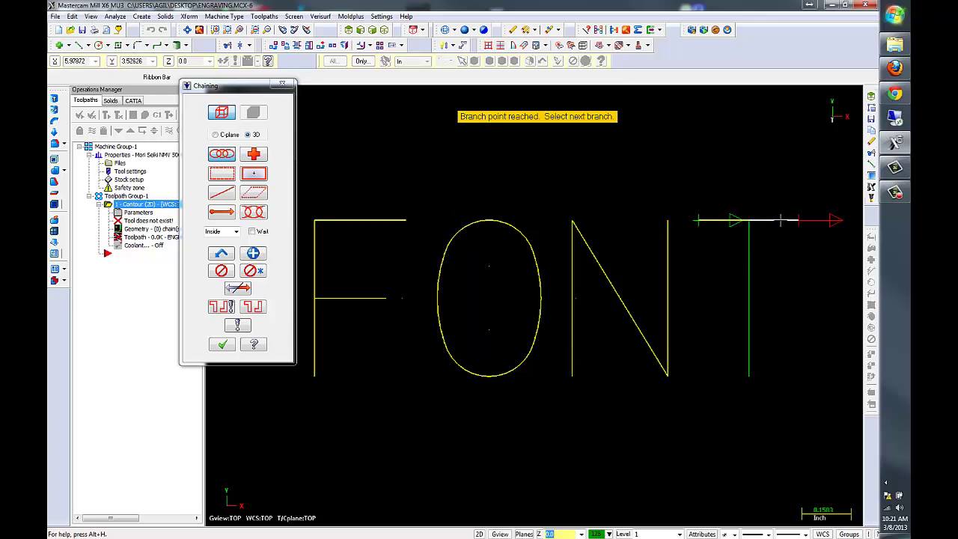
click(778, 220)
click(778, 220)
click(751, 232)
scroll(642, 310, down, 1)
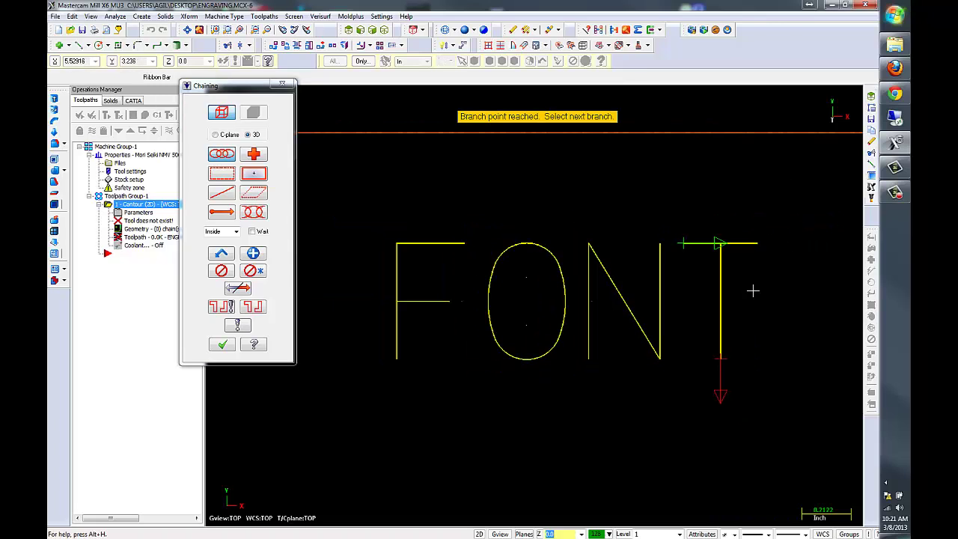
scroll(782, 287, up, 2)
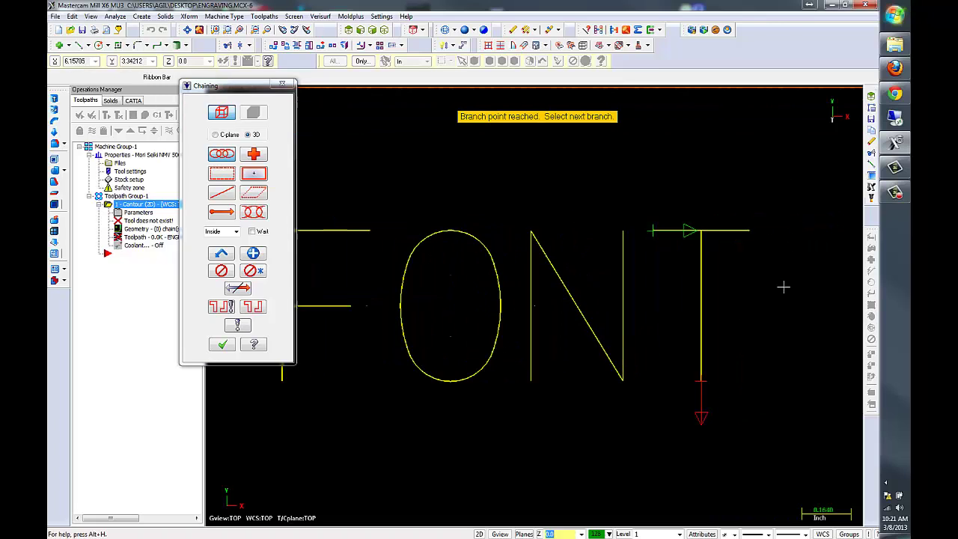
click(223, 345)
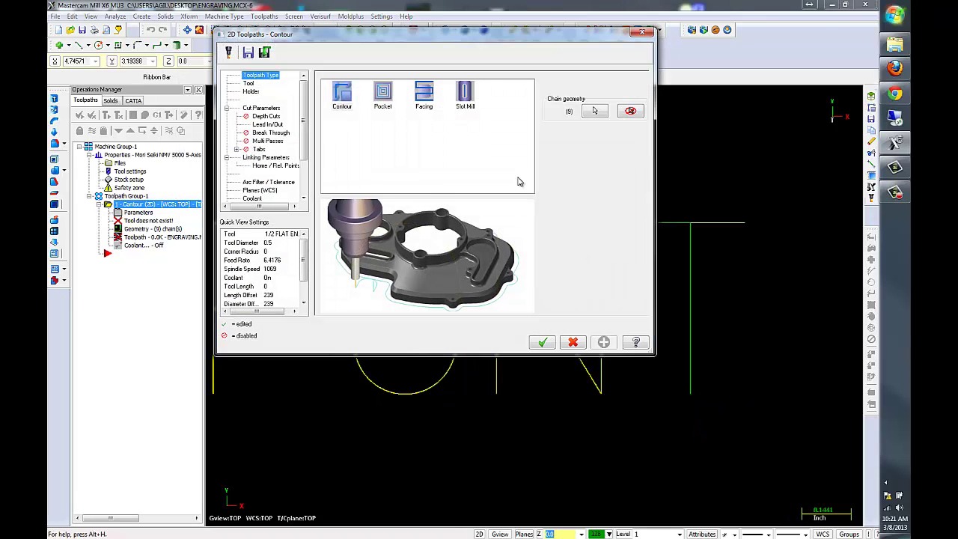
- Select the 1/4 inch 30 degree engrave tool for the contour and set its tip diameter to 0.005
click(248, 84)
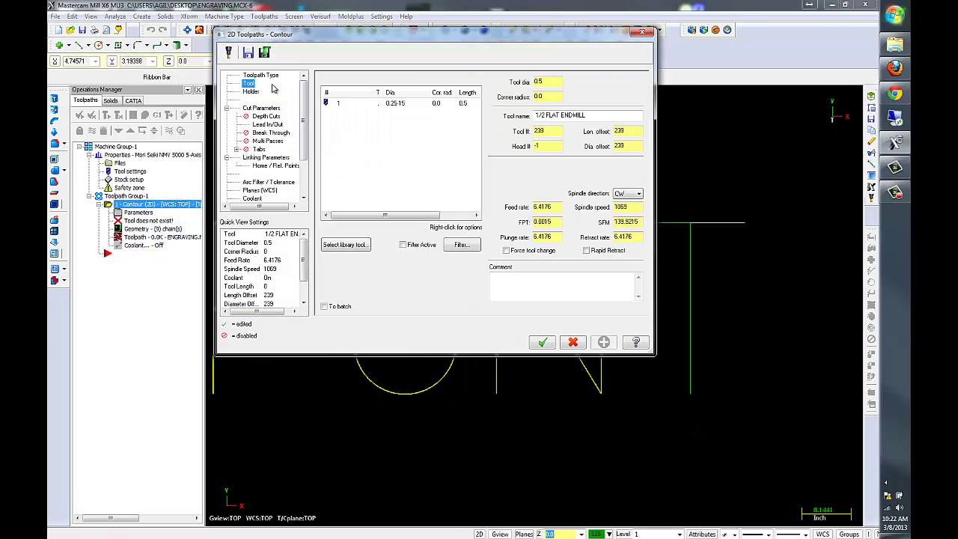
double_click(398, 103)
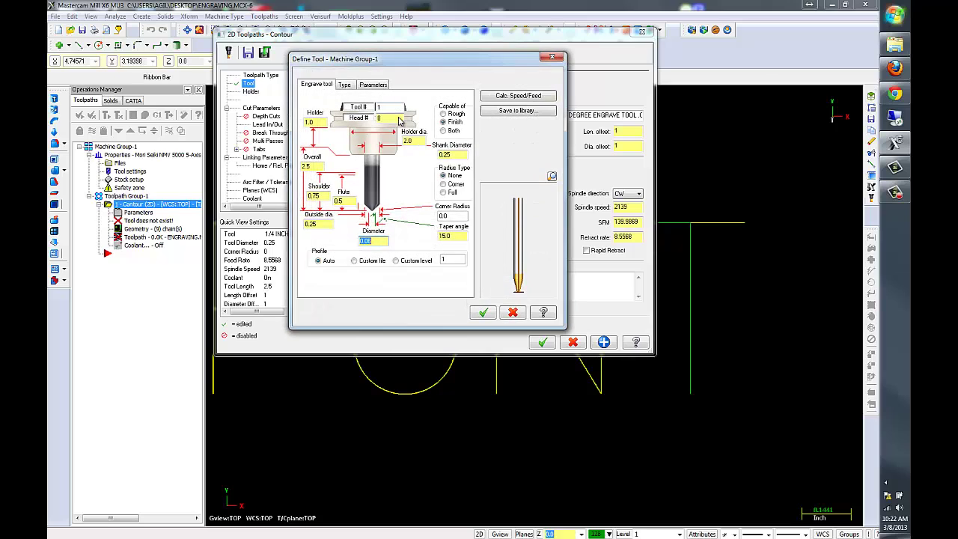
click(375, 241)
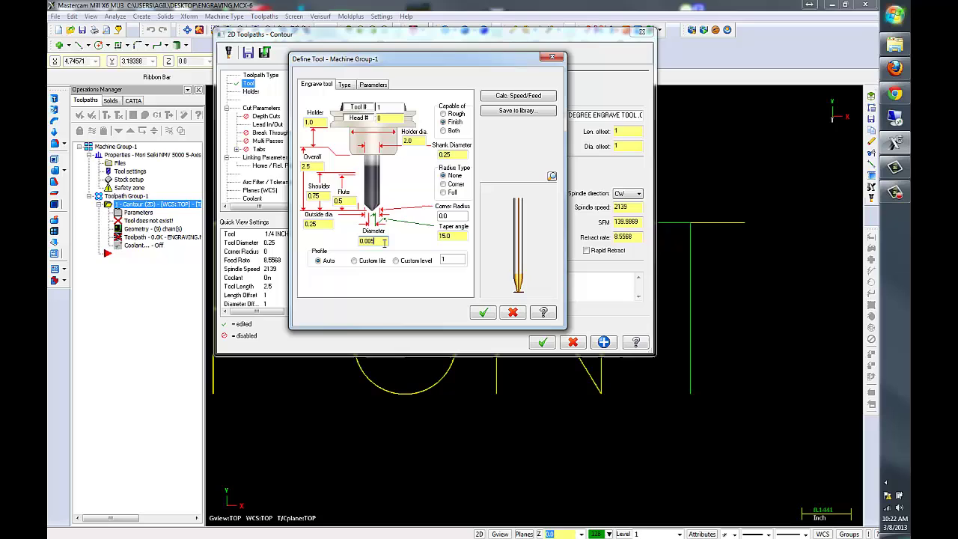
drag(376, 241, 347, 244)
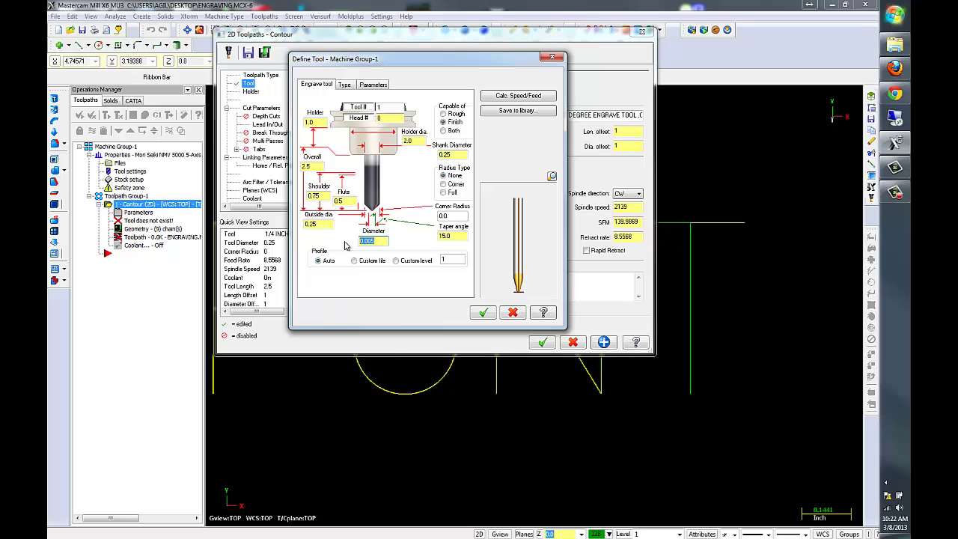
- Edit the tip size in the engrave tool's name to match its new tip diameter, and accept the tool definition and contour settings
click(371, 85)
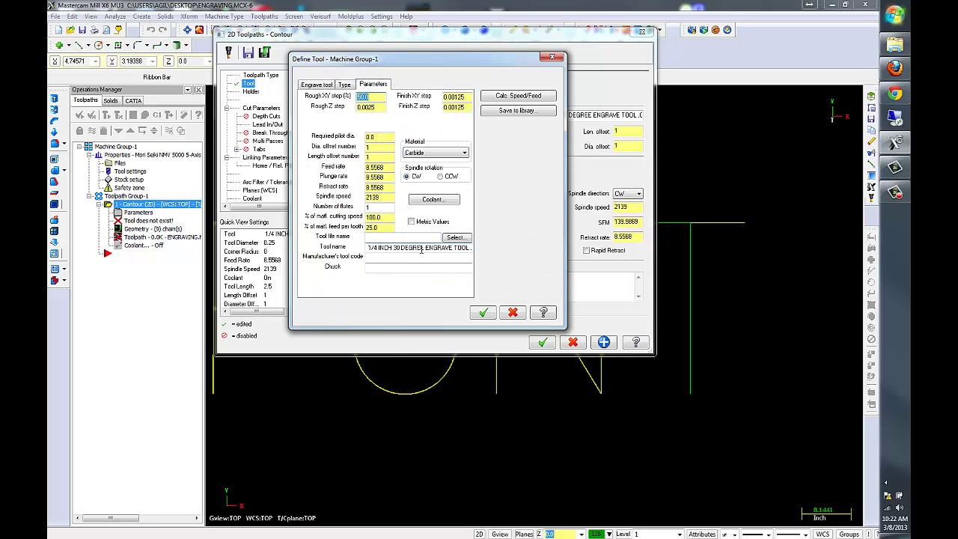
drag(423, 250, 457, 249)
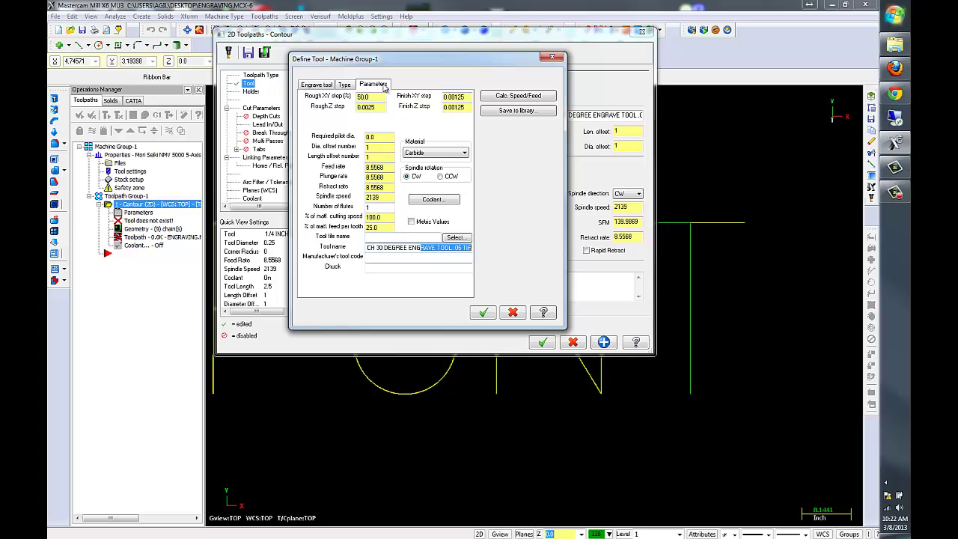
click(458, 251)
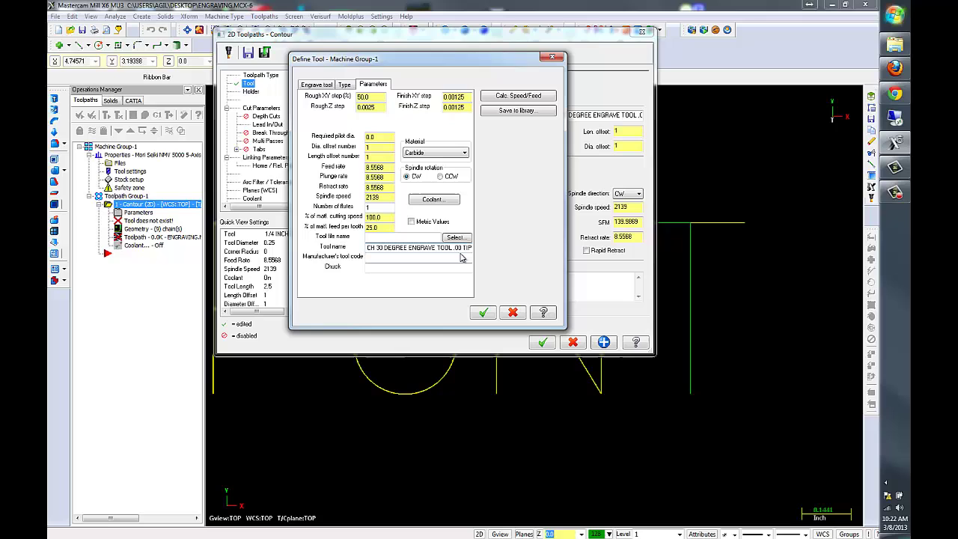
text(0)
click(484, 313)
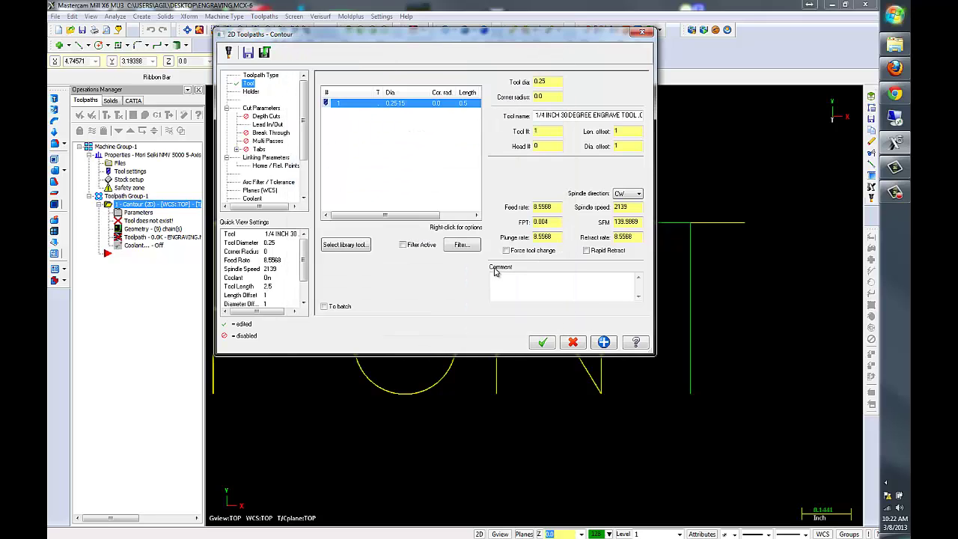
click(543, 342)
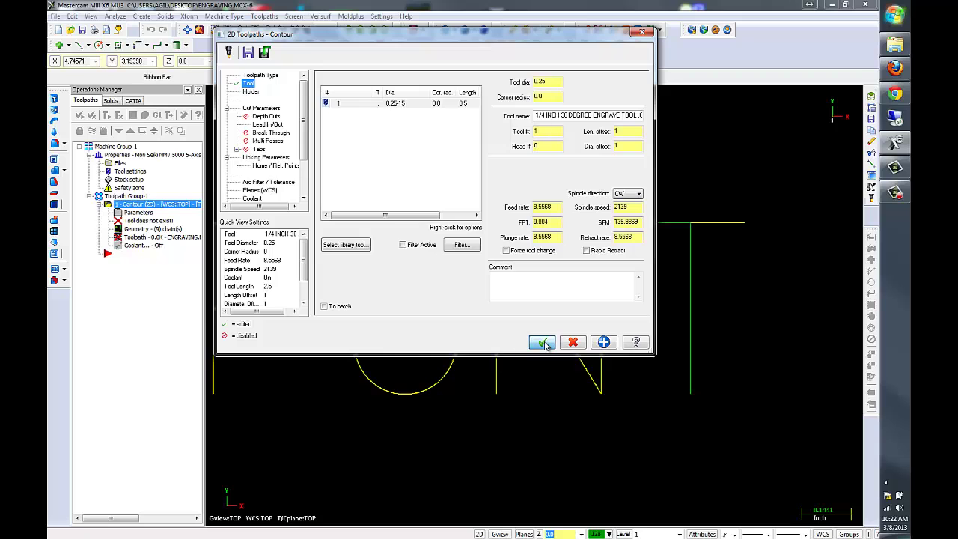
- Set the contour operation's compensation type to Off and disable its lead in/out
scroll(565, 330, down, 4)
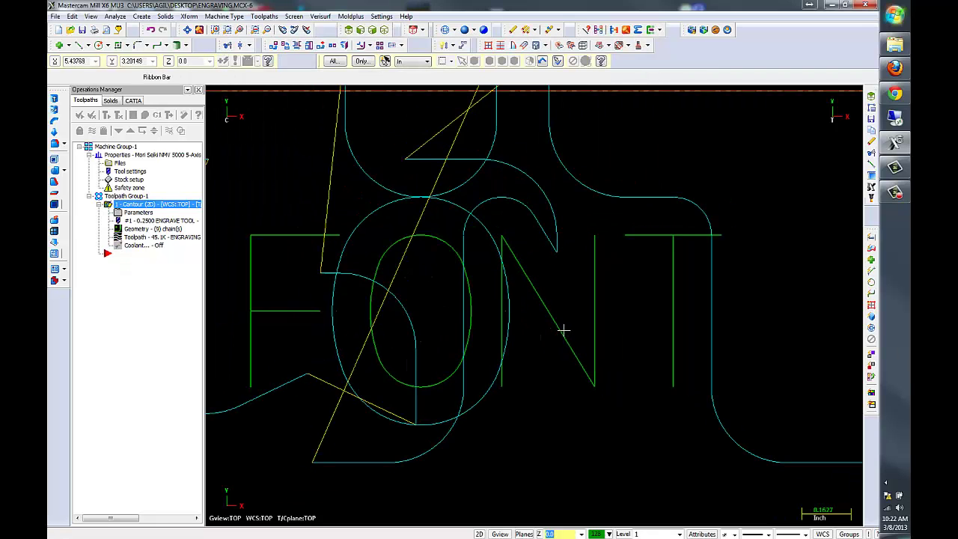
scroll(577, 332, down, 3)
scroll(368, 329, up, 2)
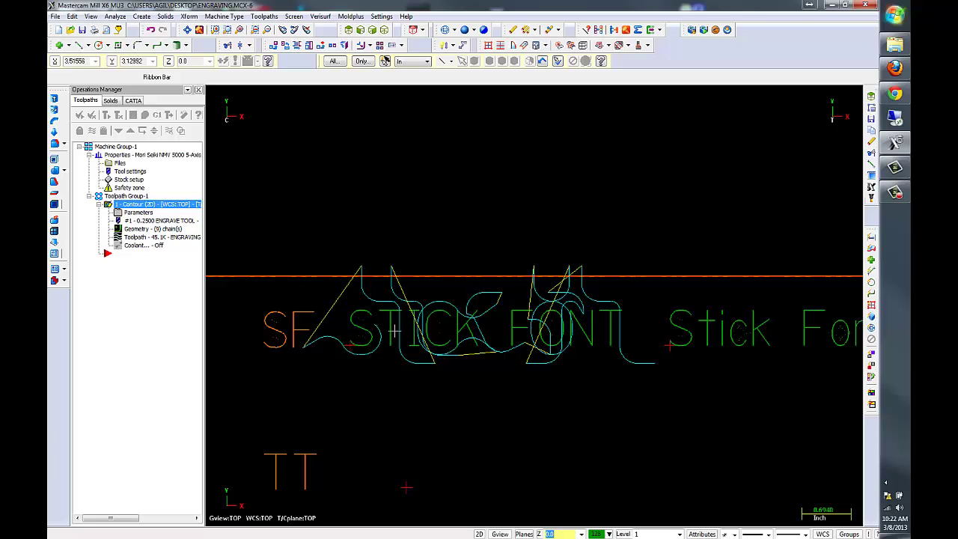
middle_drag(368, 329, 375, 313)
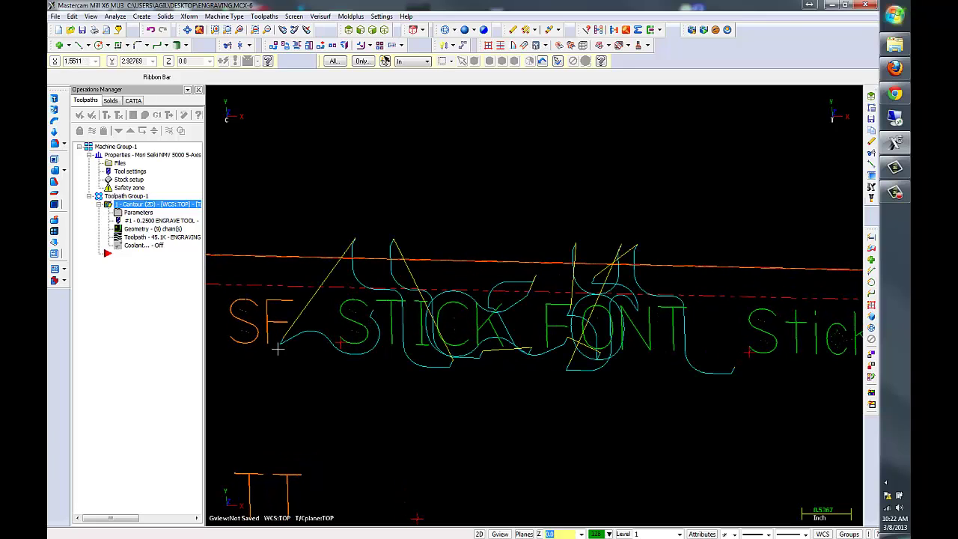
click(140, 212)
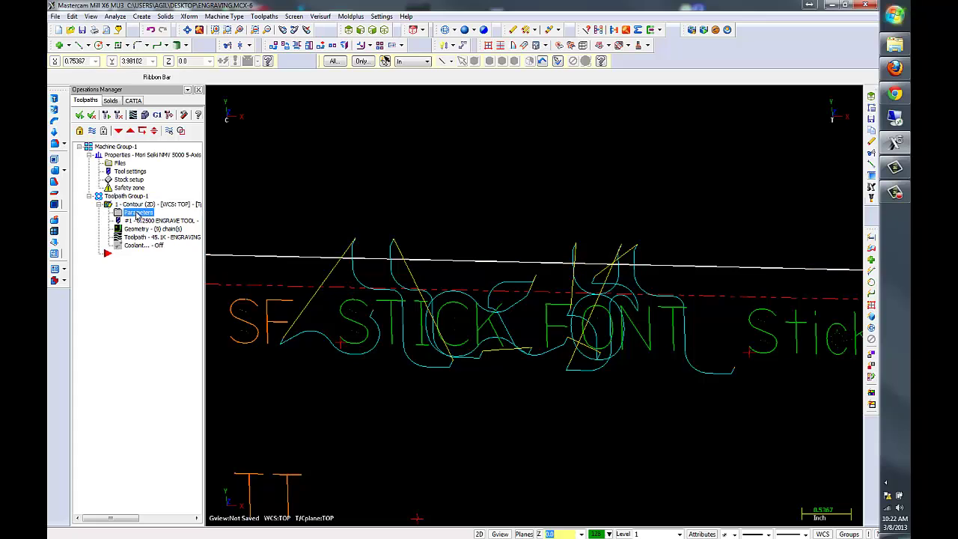
click(261, 107)
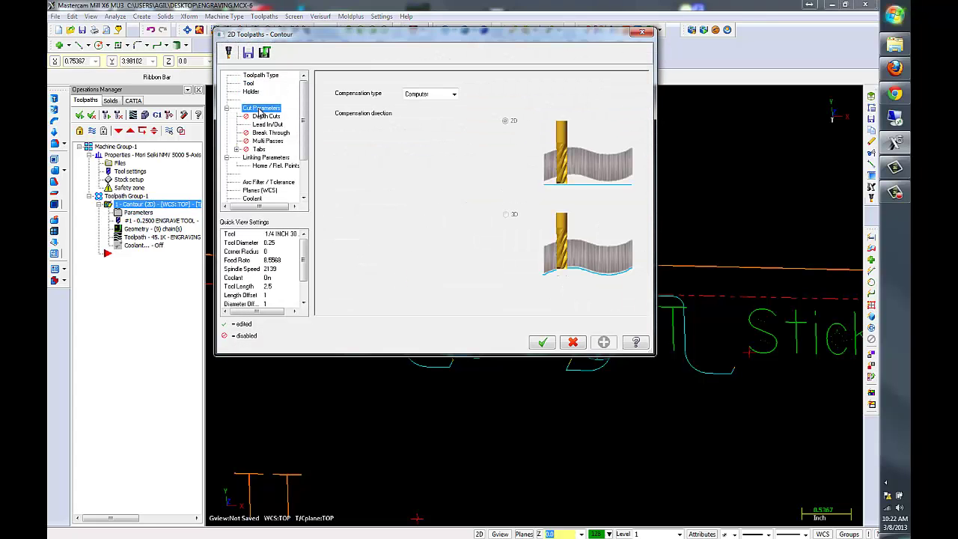
click(427, 95)
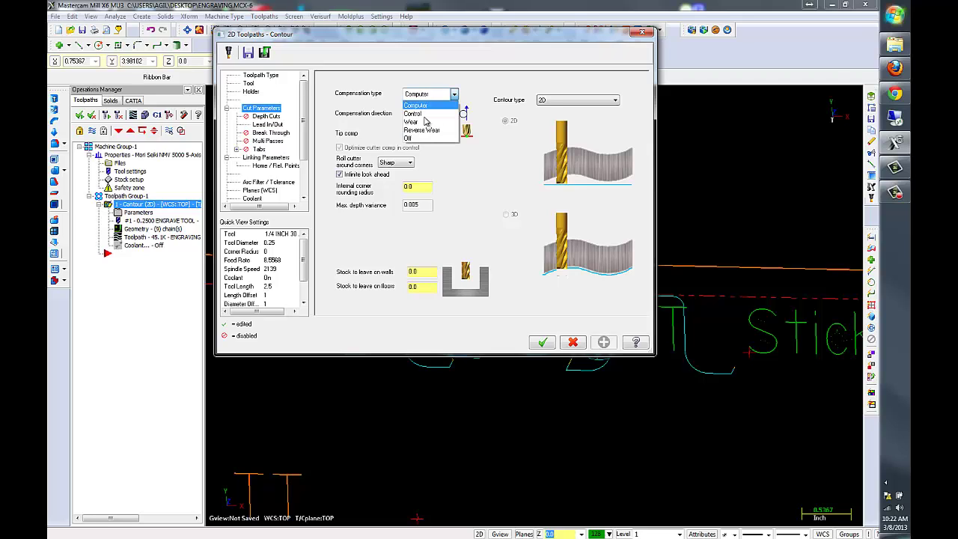
click(422, 139)
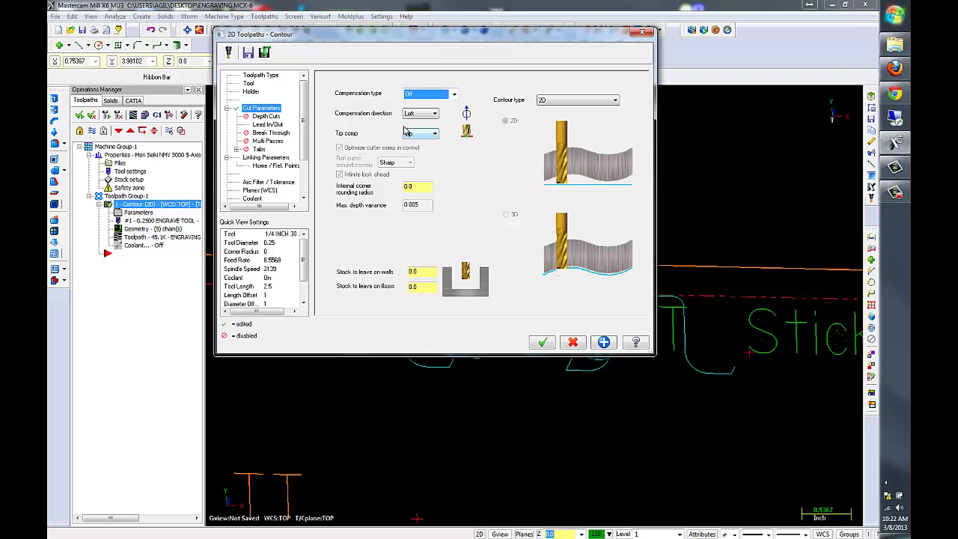
click(267, 124)
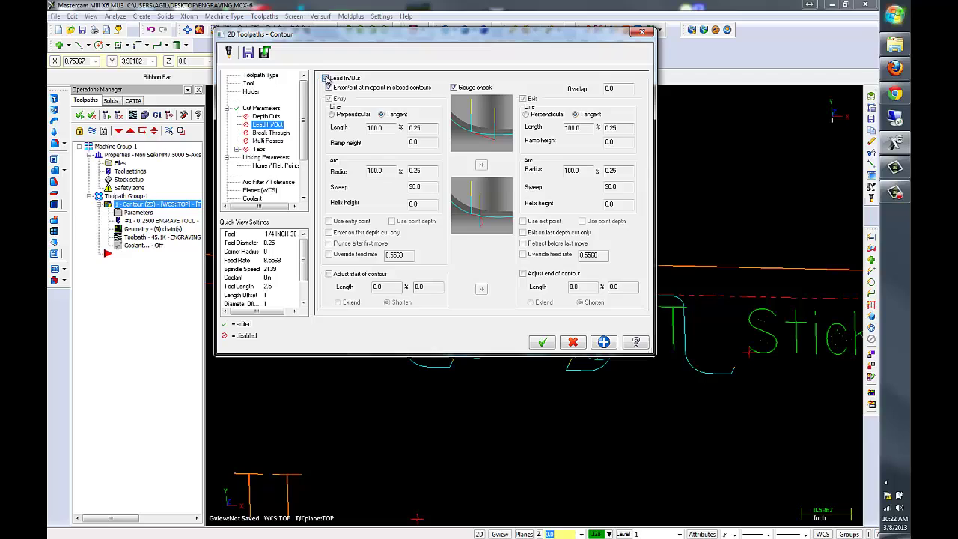
click(326, 78)
- Set the contour's incremental depth to -0.01 and incremental retract to .02, leaving clearance disabled, and accept the settings
click(262, 158)
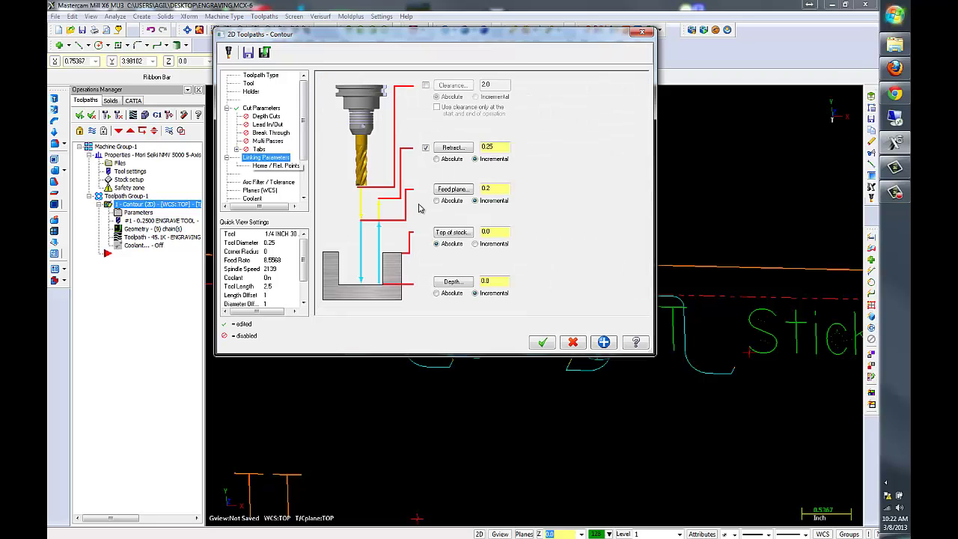
click(499, 282)
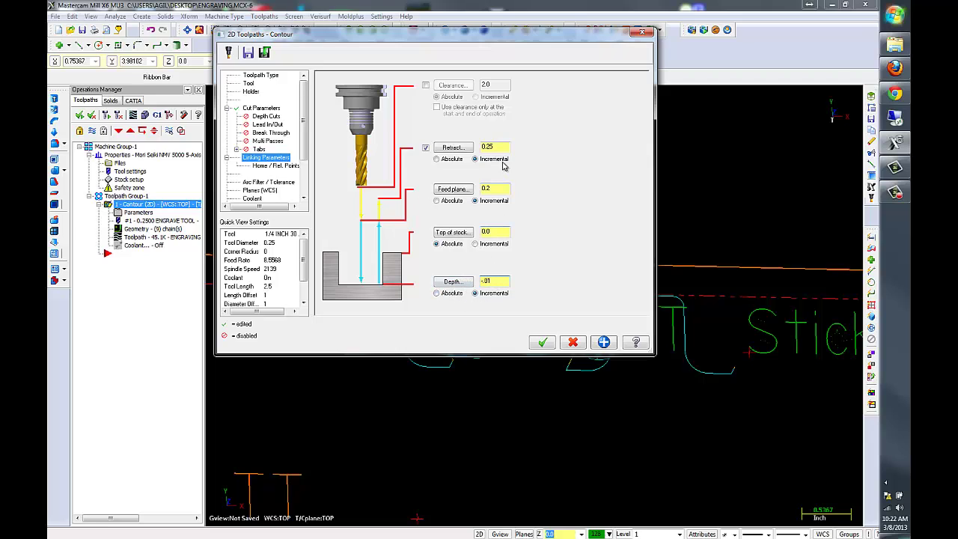
click(425, 85)
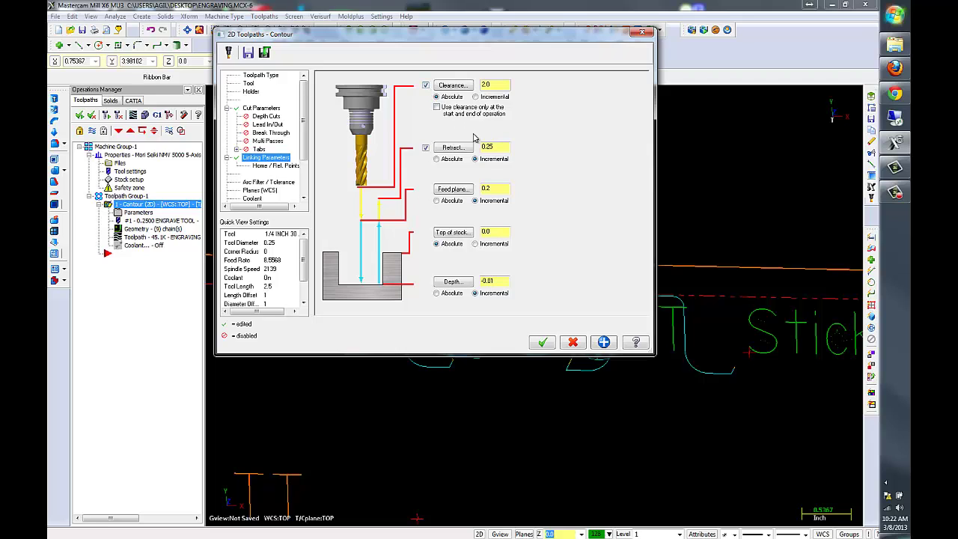
click(426, 86)
drag(500, 147, 449, 146)
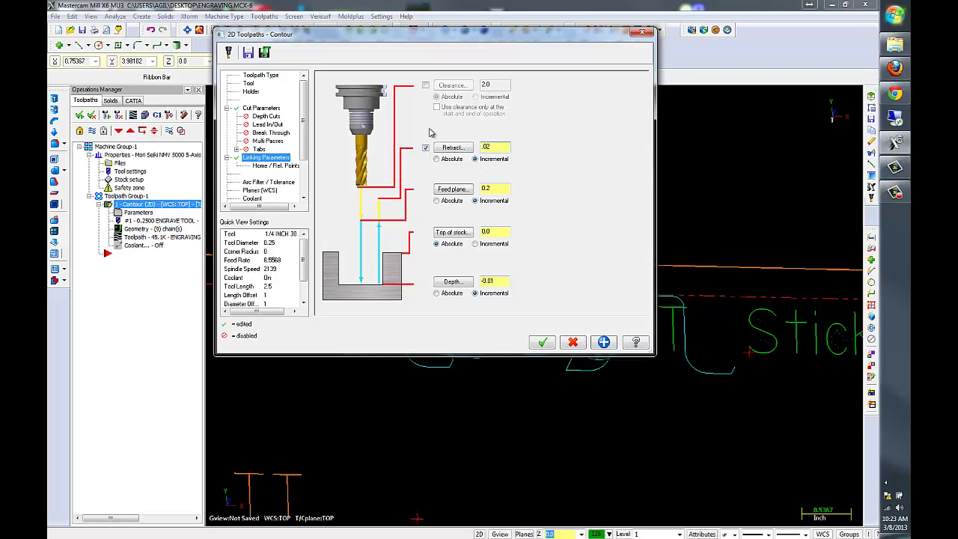
drag(494, 146, 470, 145)
click(541, 343)
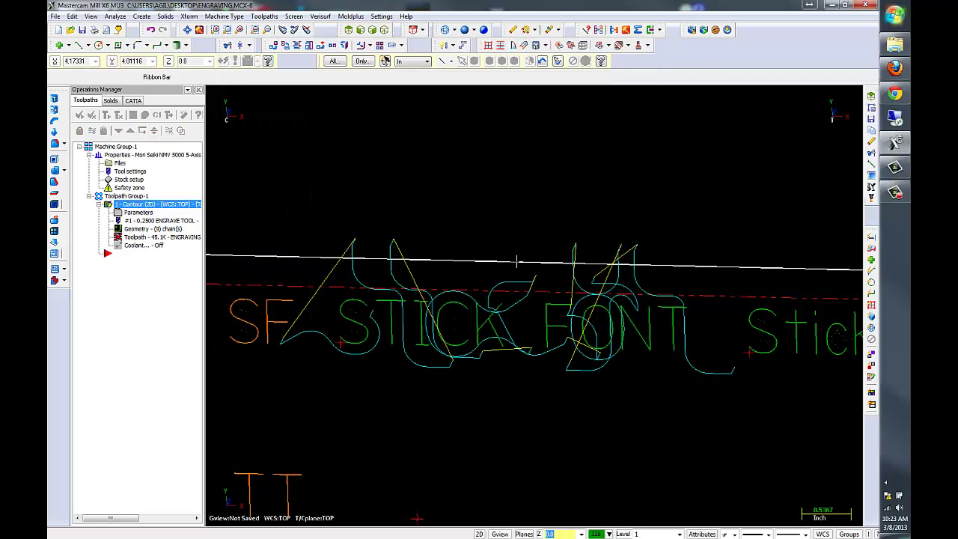
- Regenerate the contour toolpath on the STICK FONT text with the changed parameters
click(106, 115)
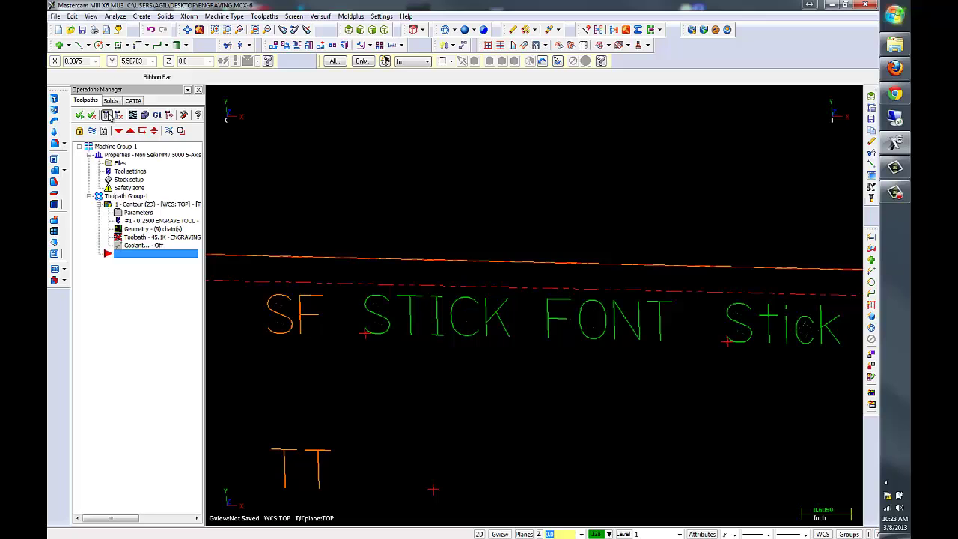
mouse_move(359, 252)
middle_down()
mouse_move(393, 272)
mouse_move(393, 258)
middle_up()
scroll(393, 259, down, 1)
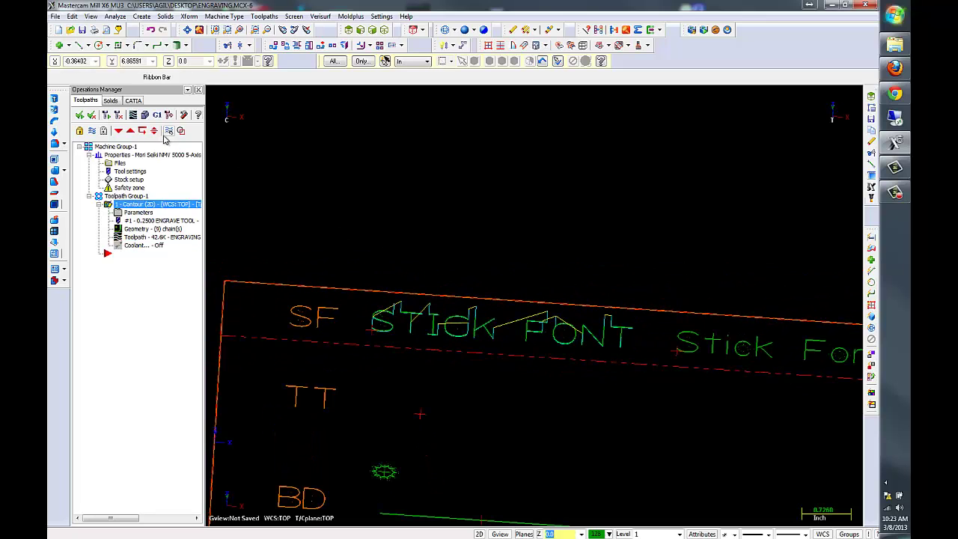
- Verify the contour toolpath on the stock with a mid-range speed/quality setting and an adjusted tool tolerance, and inspect the engraved letters
click(145, 116)
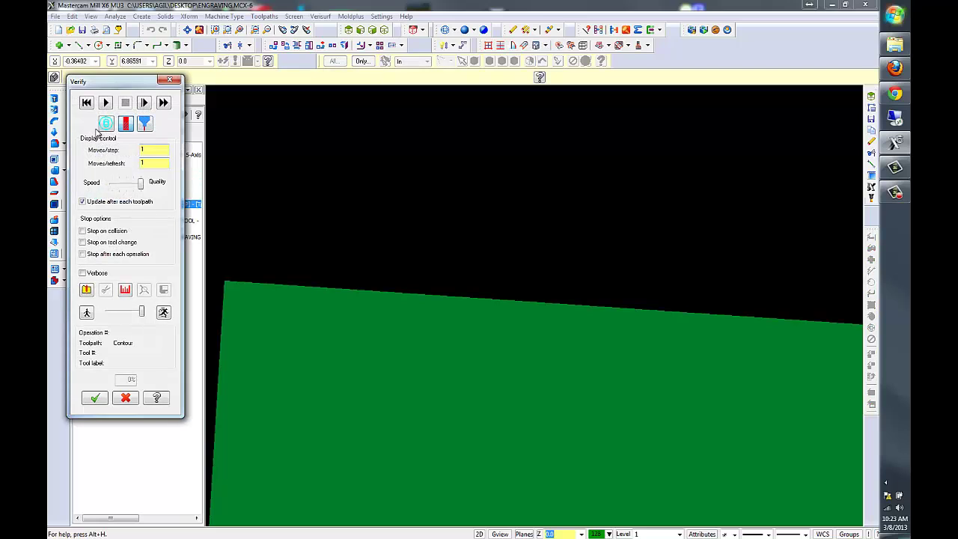
drag(141, 184, 127, 184)
click(85, 291)
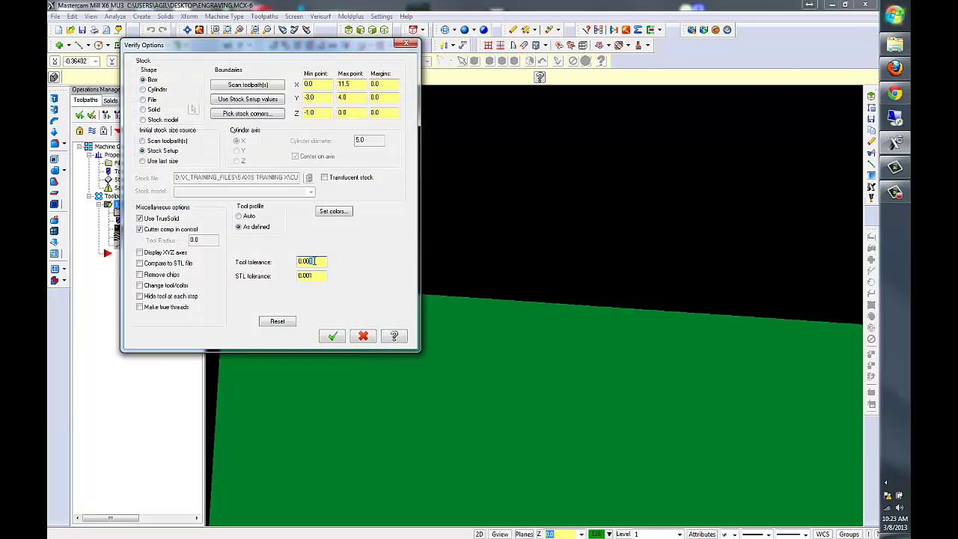
click(333, 337)
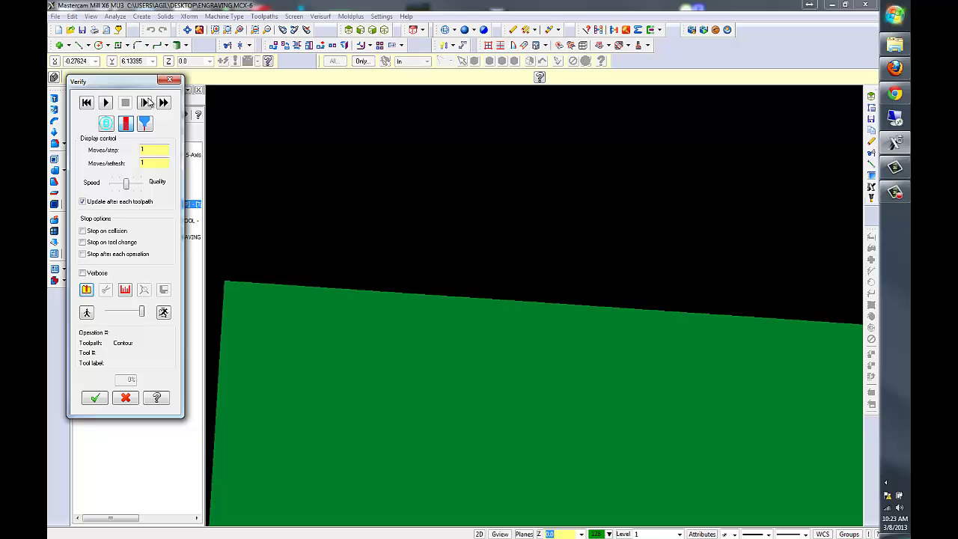
click(105, 104)
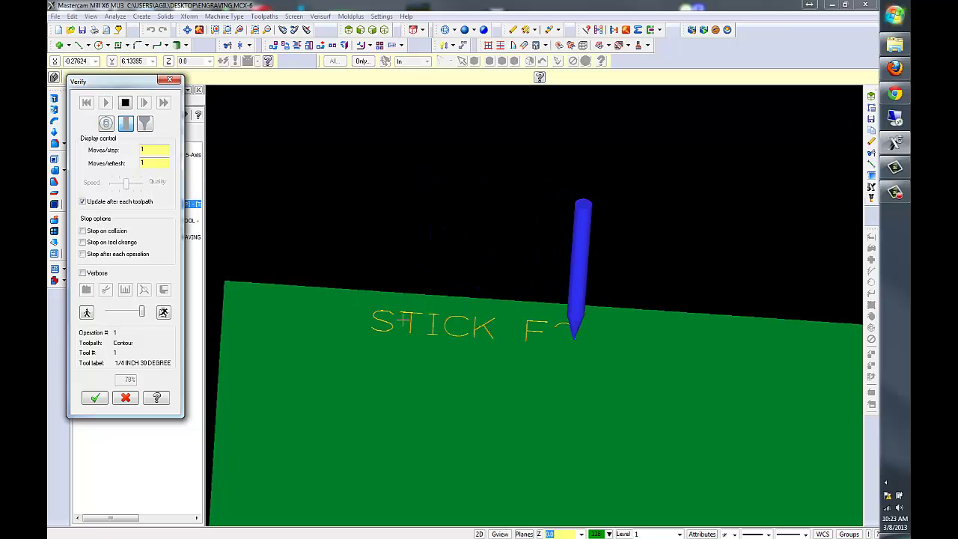
scroll(404, 318, up, 5)
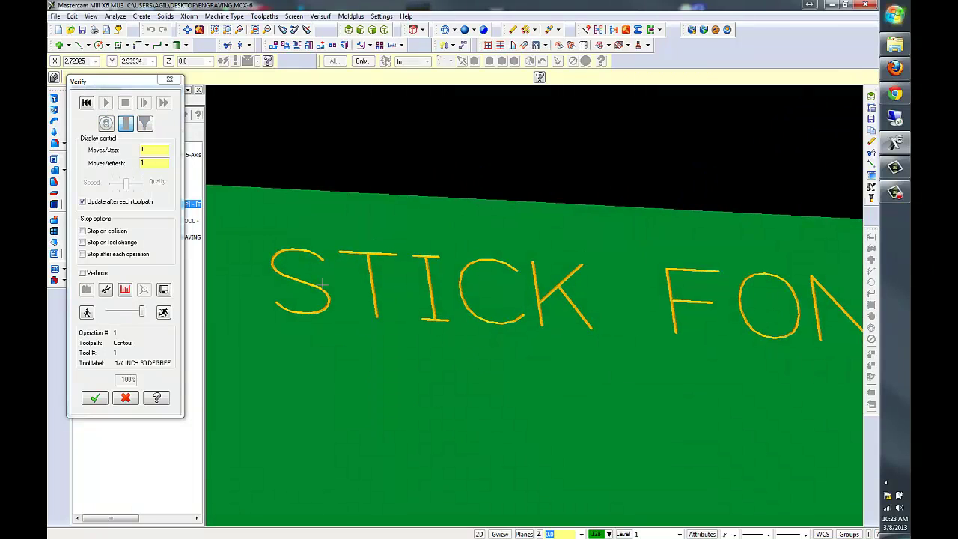
- Reset the toolpath verification, set its display to the highest quality and set the tool tolerance to 0.001
scroll(273, 253, up, 4)
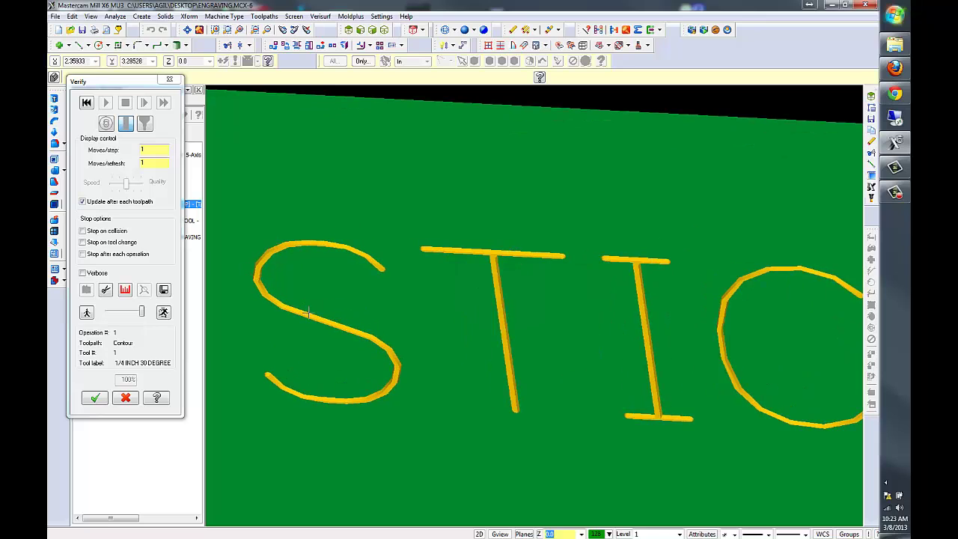
scroll(308, 312, up, 1)
scroll(287, 296, down, 1)
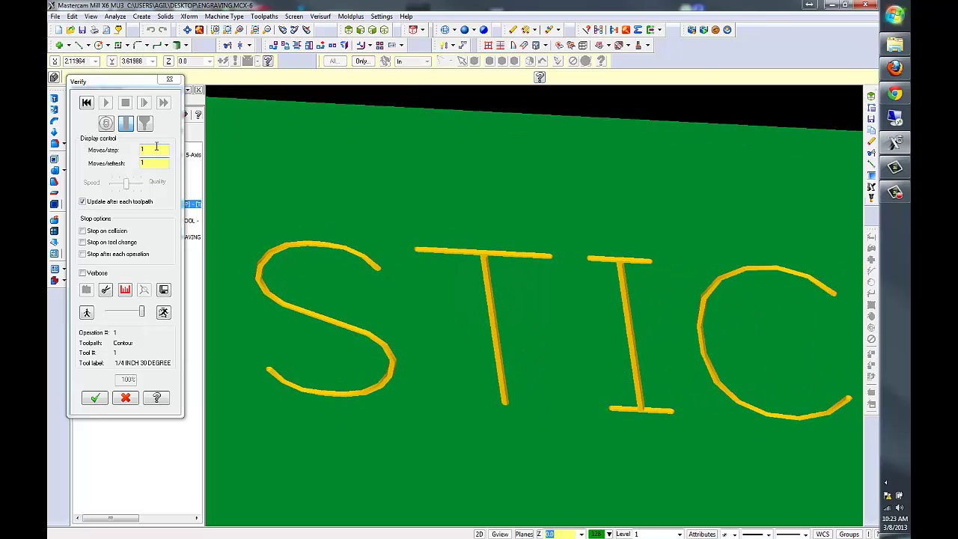
click(85, 102)
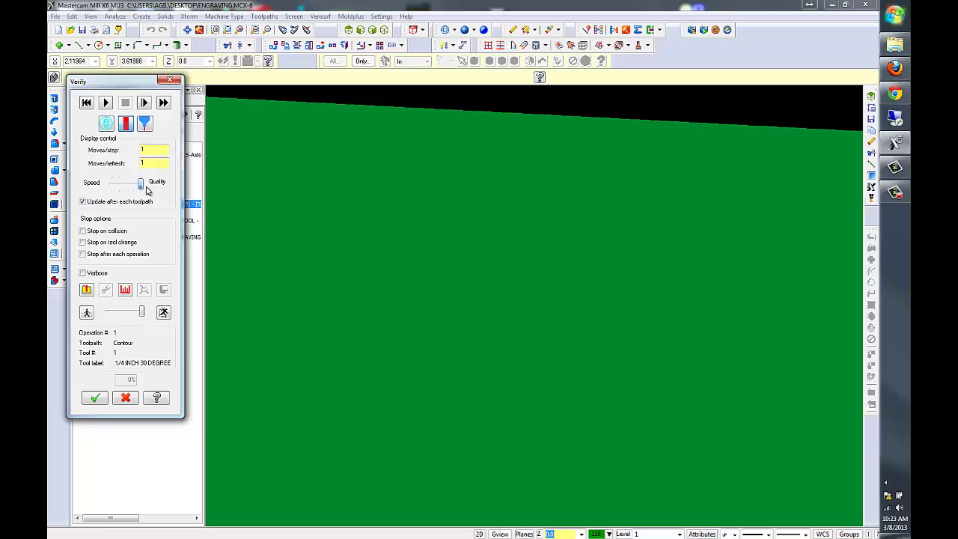
click(143, 185)
click(86, 290)
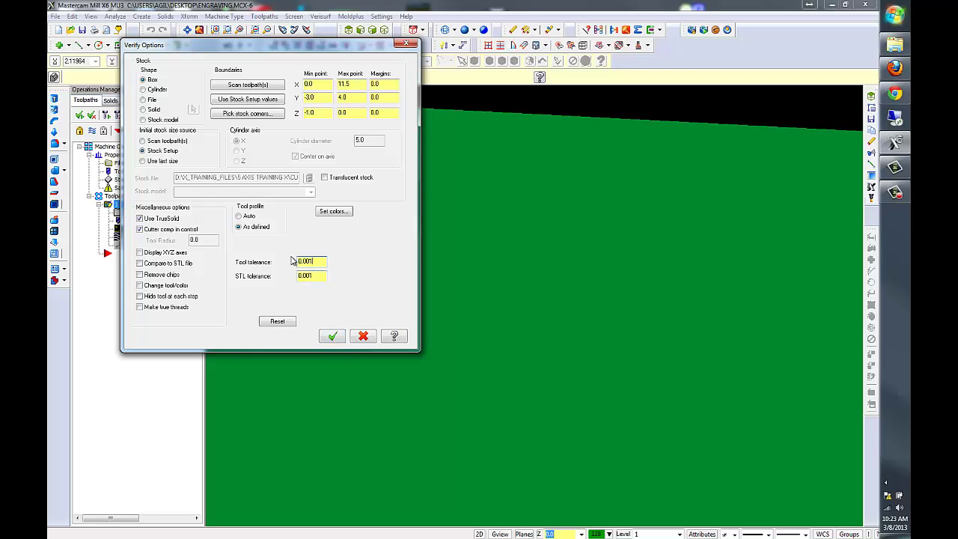
click(334, 336)
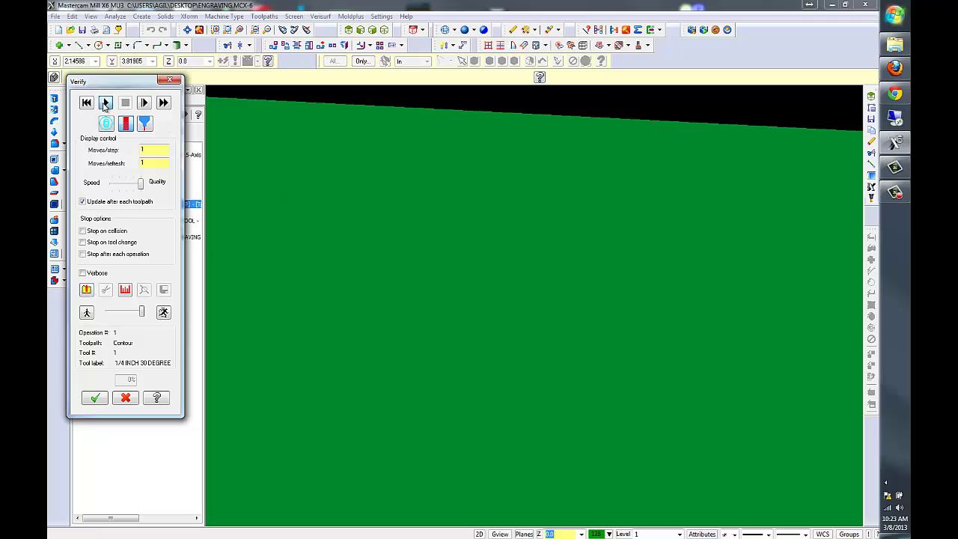
- Rerun the contour verification with the finer settings, inspect the engraved STICK FONT letters and close the verification
click(106, 103)
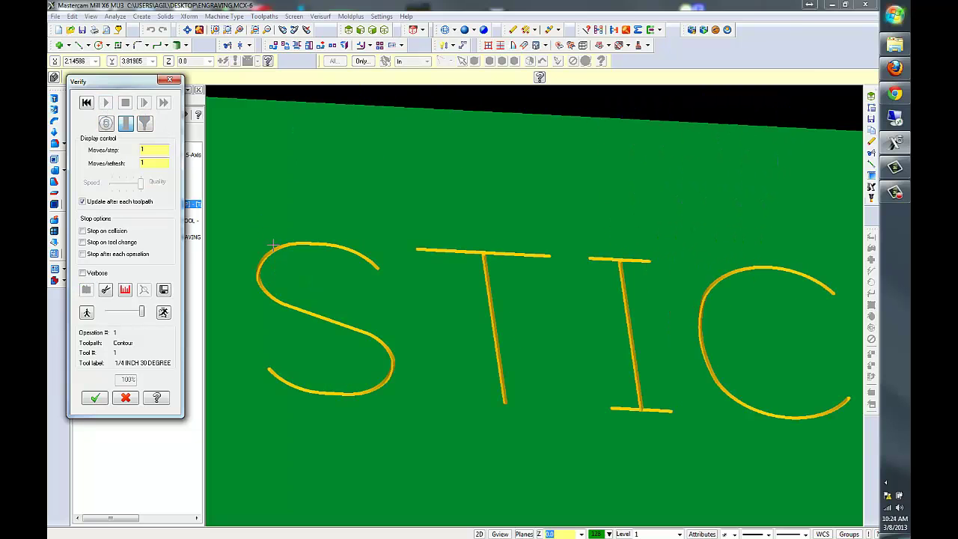
click(345, 250)
scroll(352, 250, down, 5)
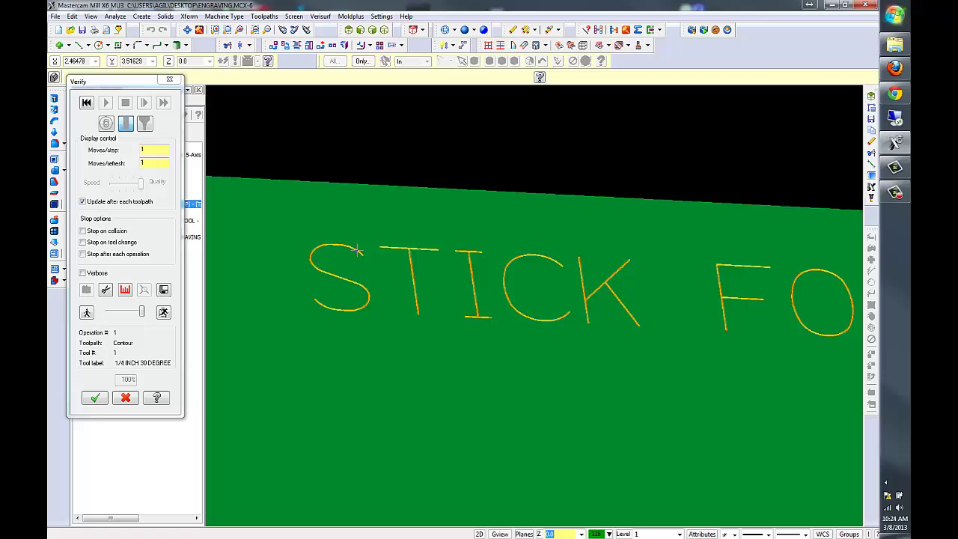
click(169, 80)
- Post the contour operation to an NC file opened for editing, and backplot the code in CIMCO Edit
click(159, 116)
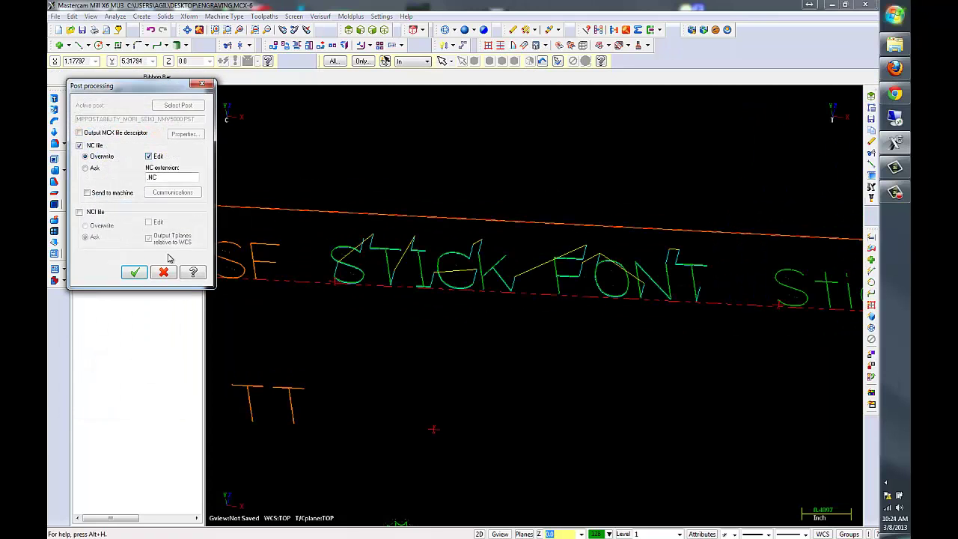
click(133, 273)
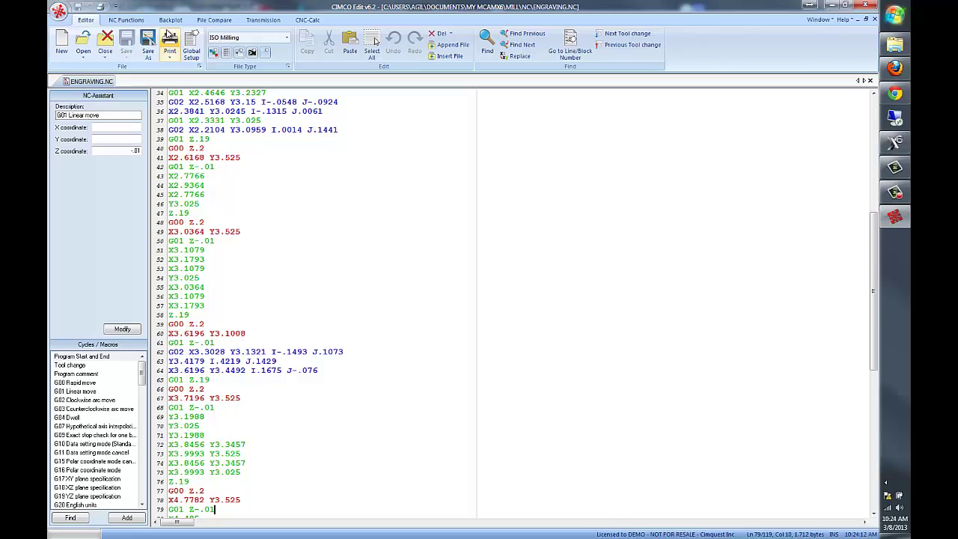
click(167, 25)
click(65, 48)
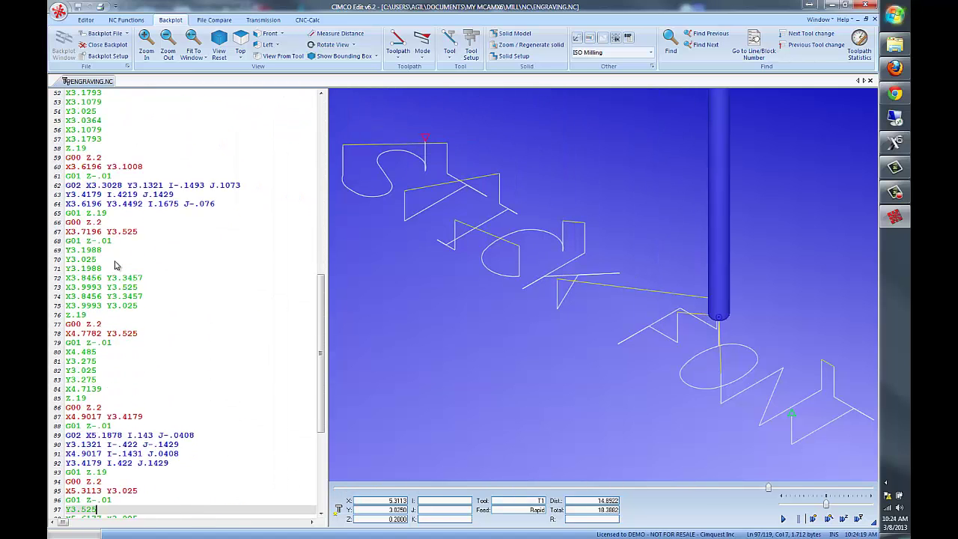
- Step backward through the backplotted NC code to line 77 to trace the tool motion, and close the editor to return to Mastercam
key(Up)
key(Up)
key(Up)
key(Up)
key(Up)
key(Up)
key(Up)
key(Up)
key(Up)
key(Up)
key(Up)
key(Up)
key(Up)
key(Up)
key(Up)
key(Up)
key(Up)
key(Up)
key(Up)
key(Up)
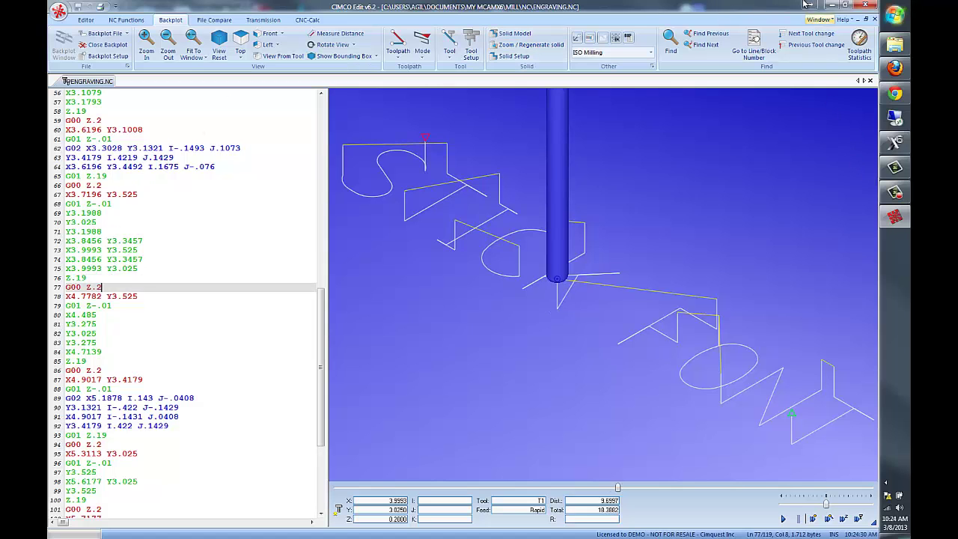
click(866, 6)
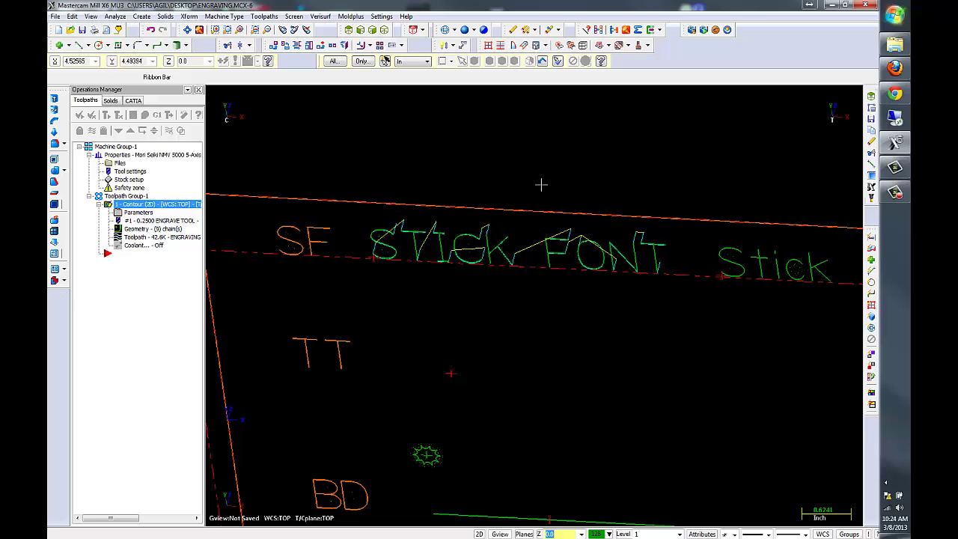
click(360, 32)
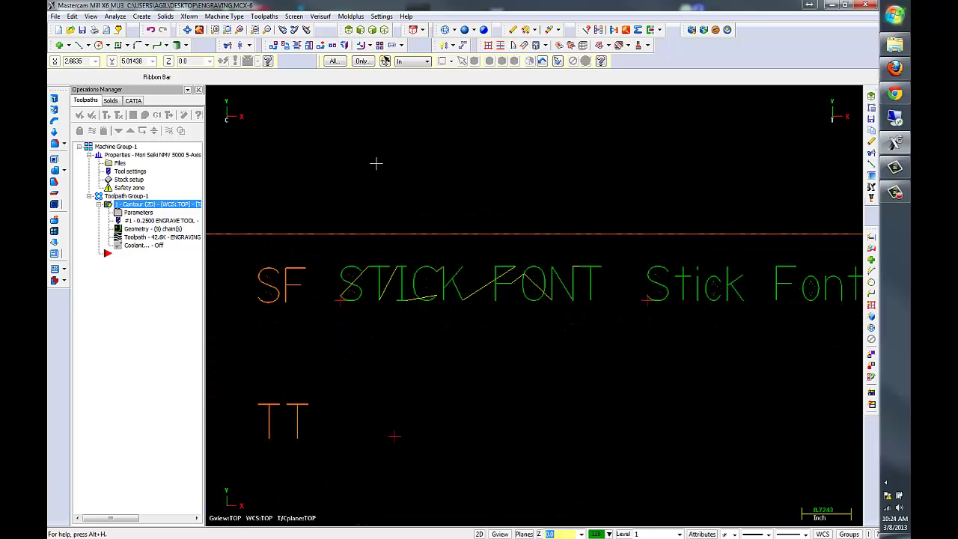
mouse_move(501, 397)
middle_down()
mouse_move(489, 323)
mouse_move(505, 382)
middle_up()
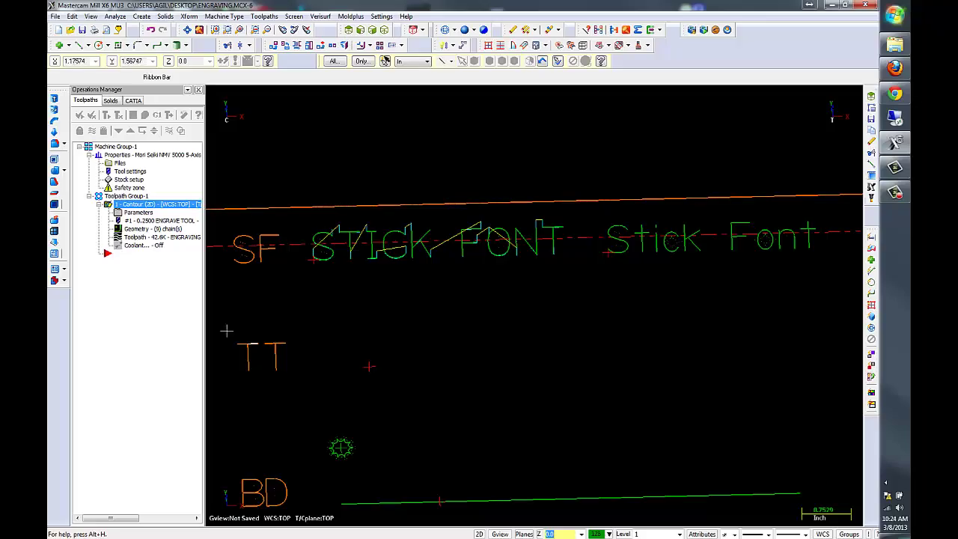